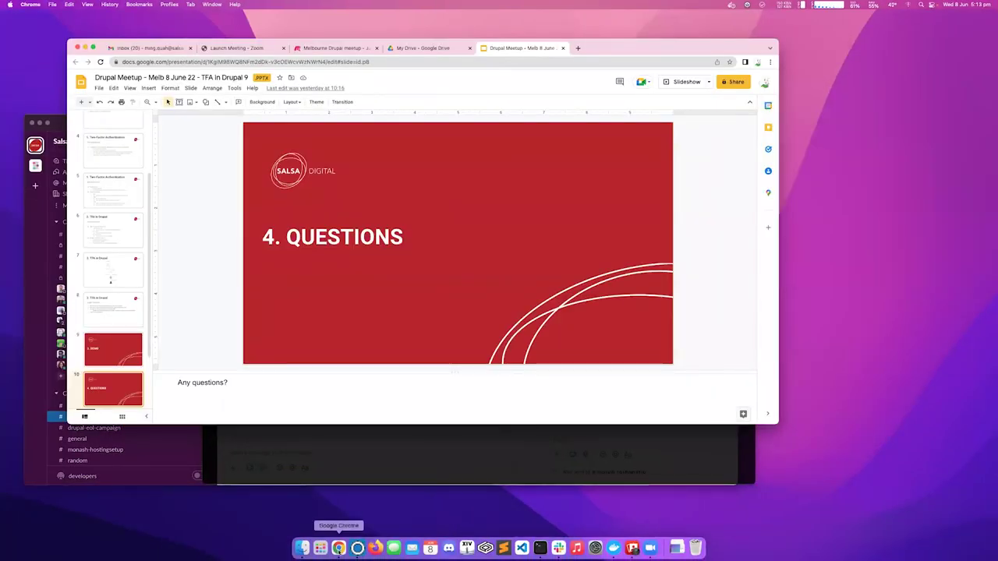
- Bring up the list of open Chrome windows from the Dock
right_click(338, 548)
- Switch to the FFXIV on Mac site window and review the Encryption profiles, Keys and TFA Settings pages
click(367, 417)
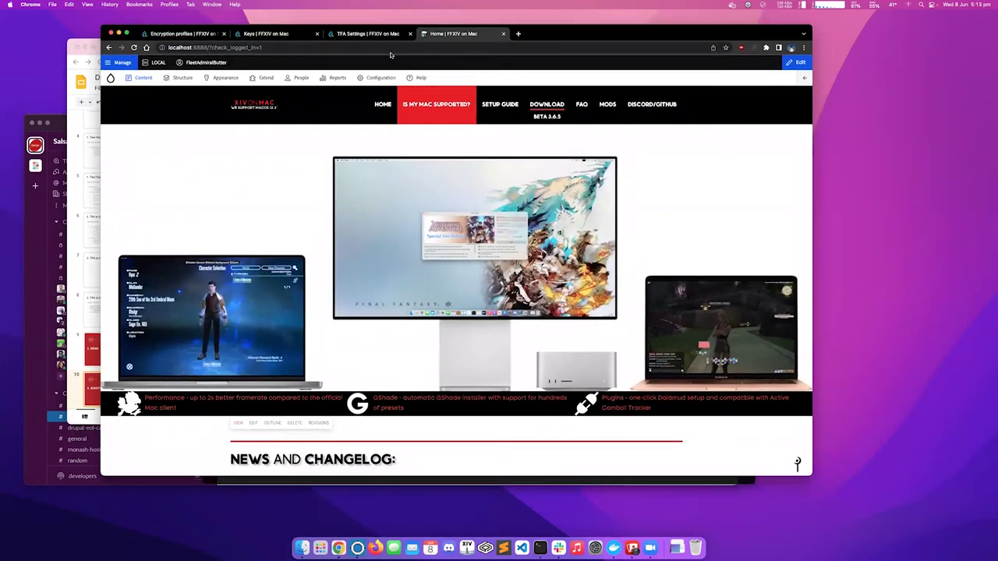
click(167, 34)
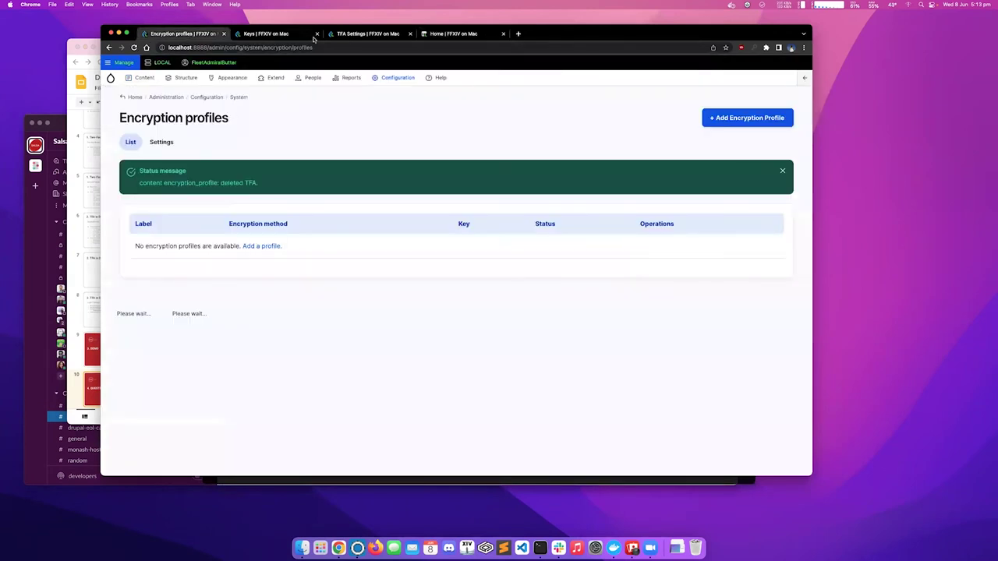
click(303, 35)
click(374, 36)
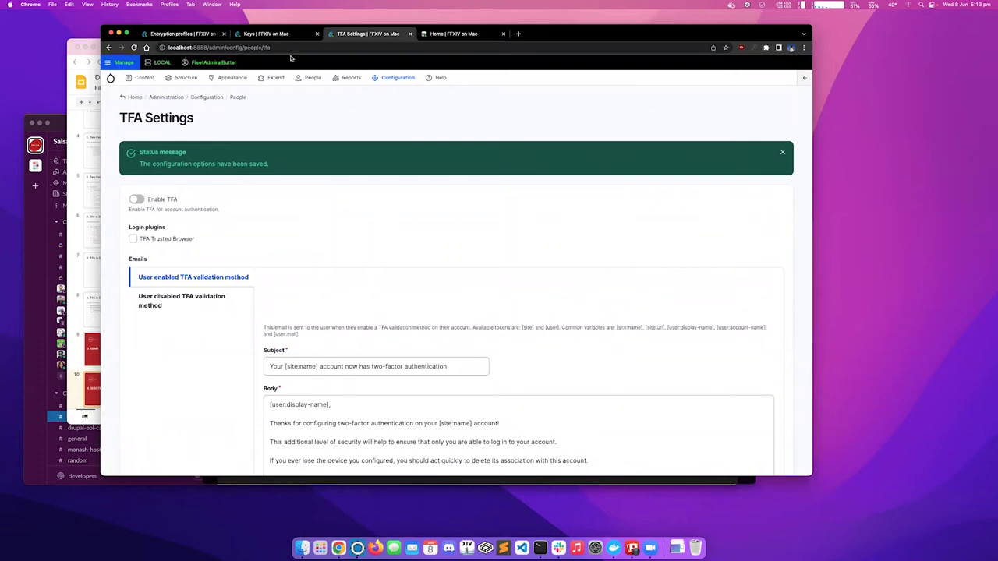
- In Terminal, run 'openssl rand -base64 32 > tfa.key' to generate the key file
click(539, 548)
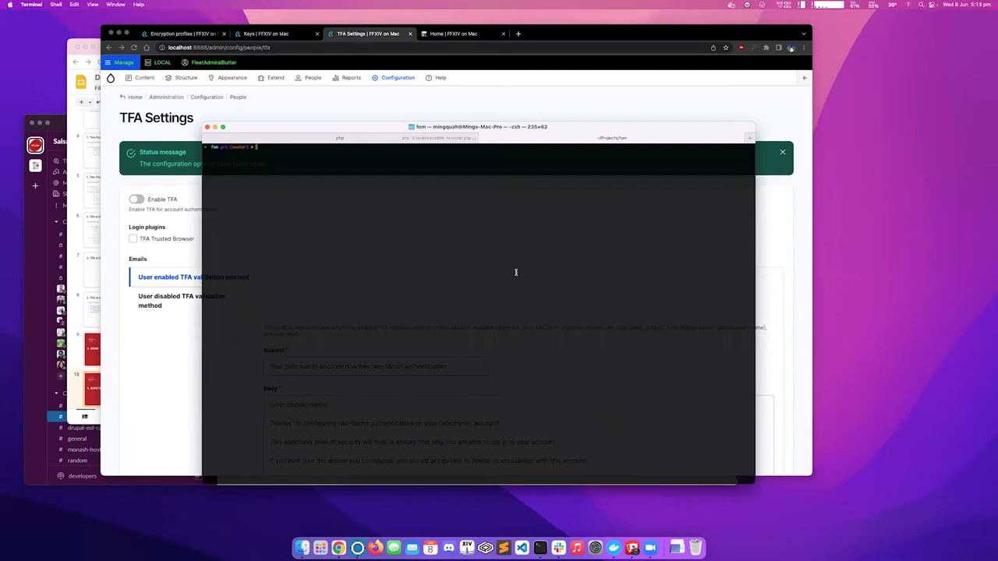
text(open)
key(Right)
key(Return)
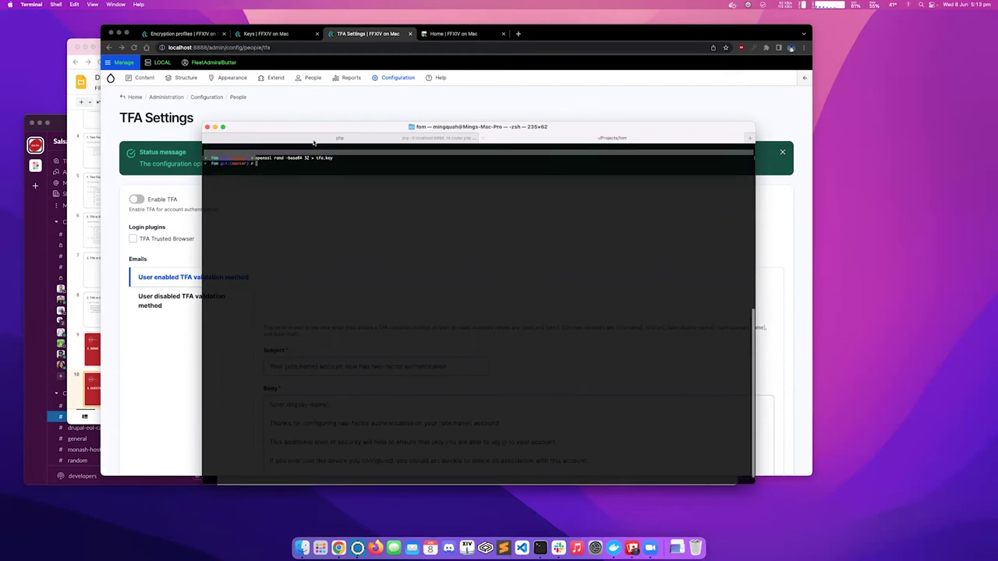
- Show the generated key with 'cat tfa.key' and enlarge the Terminal text
text(cat tfa.key)
key(Return)
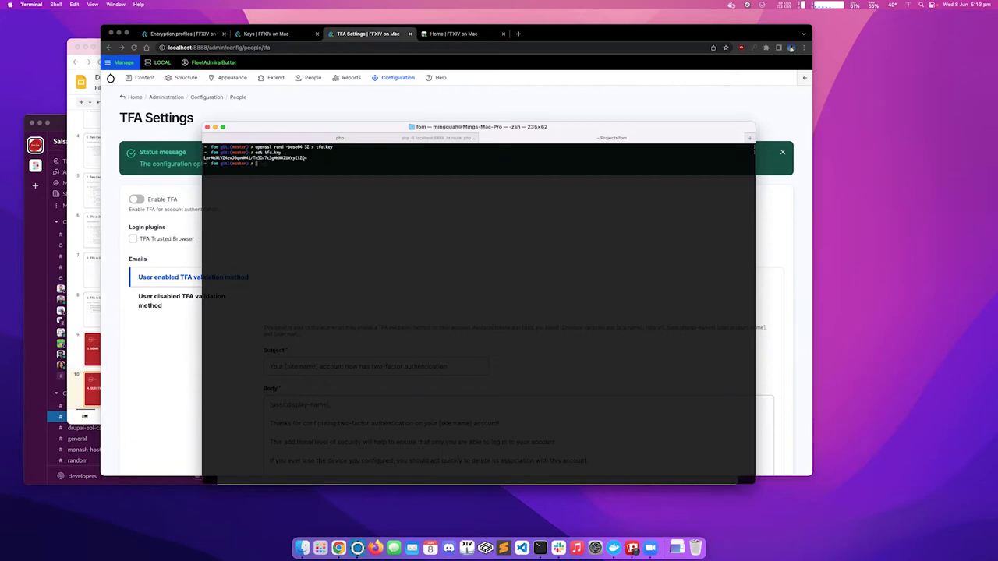
key(super+equal)
key(super+equal)
key(super+equal)
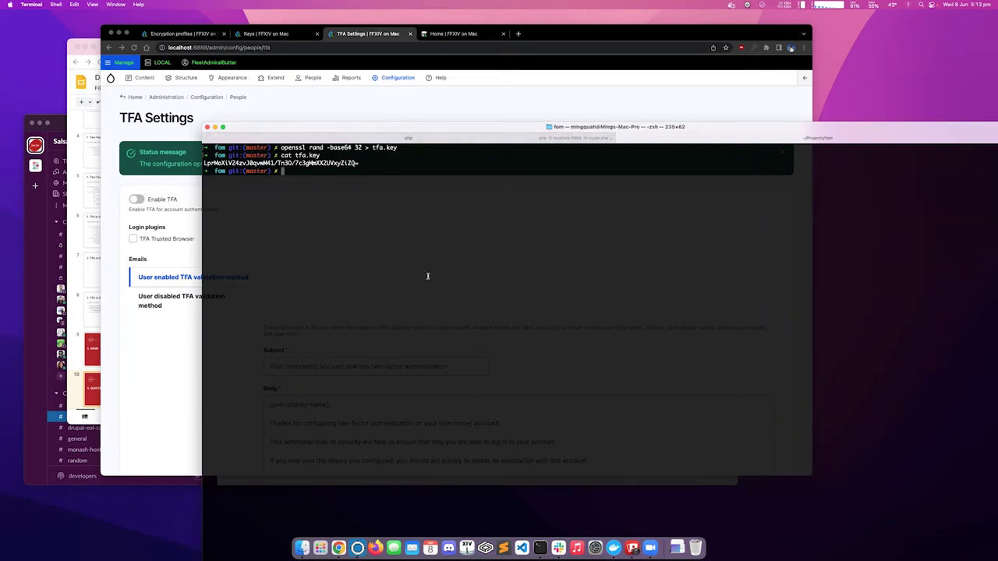
drag(282, 148, 396, 190)
click(359, 177)
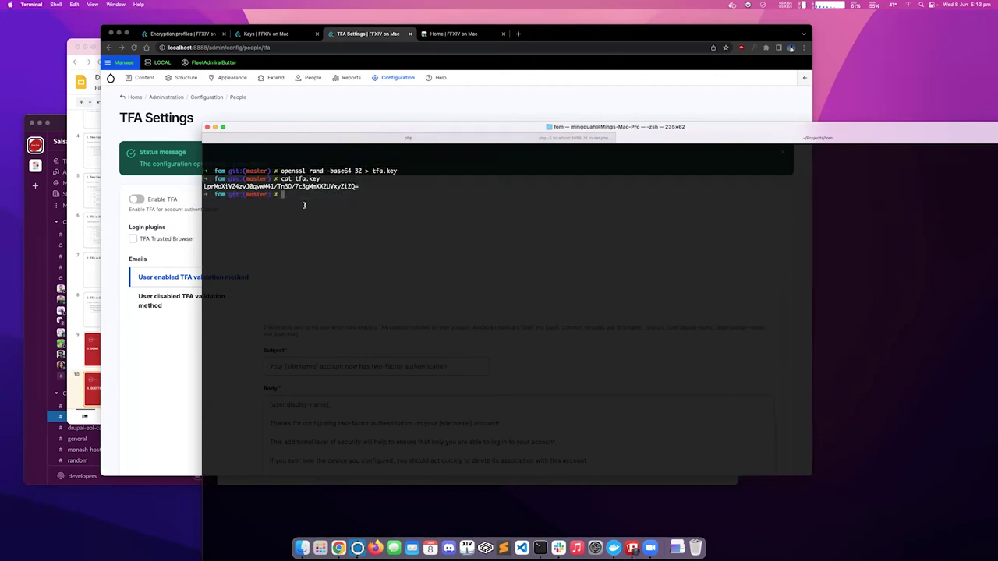
triple_click(343, 186)
click(394, 223)
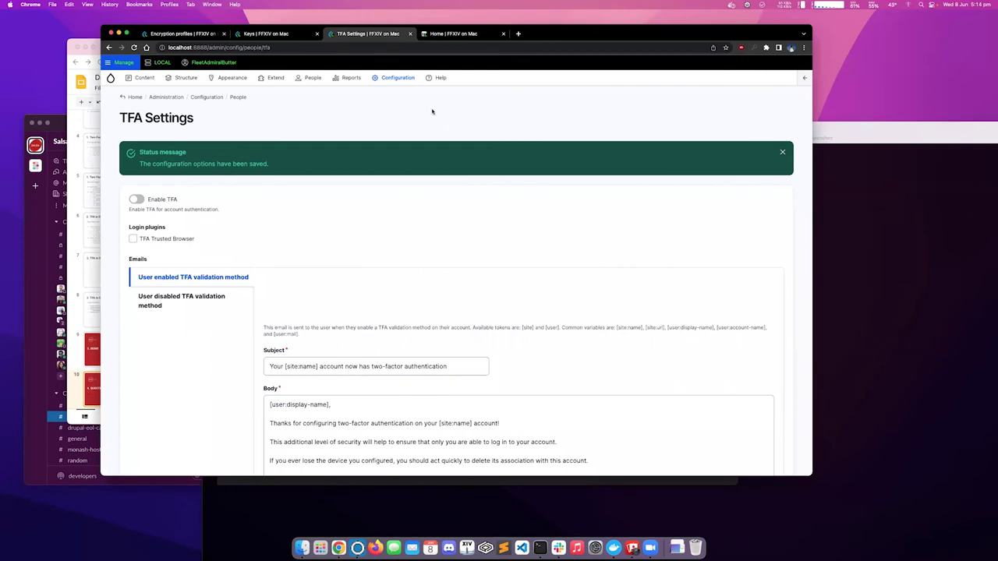
- Reload the Keys page and start a new key named TFA
click(263, 34)
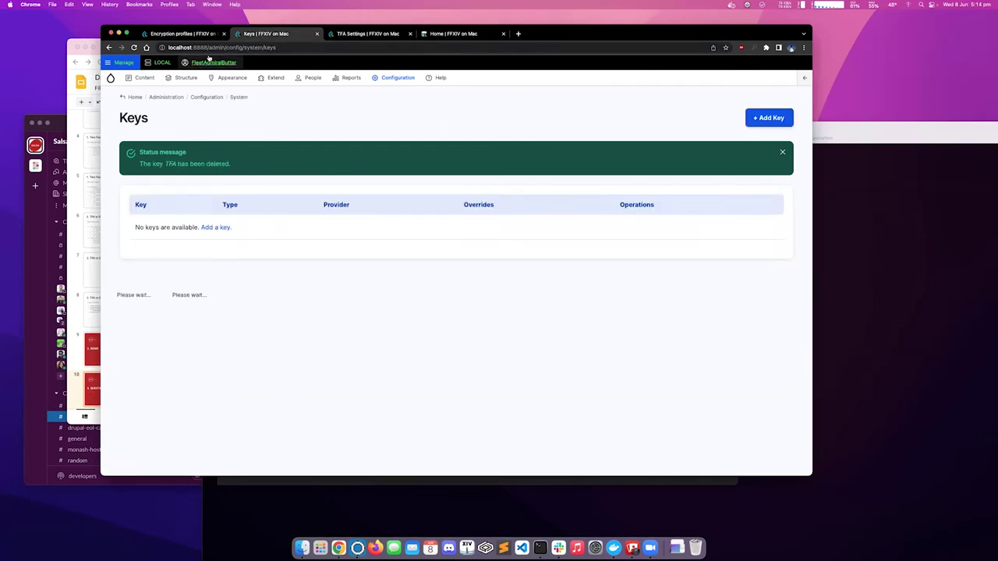
click(263, 47)
key(Return)
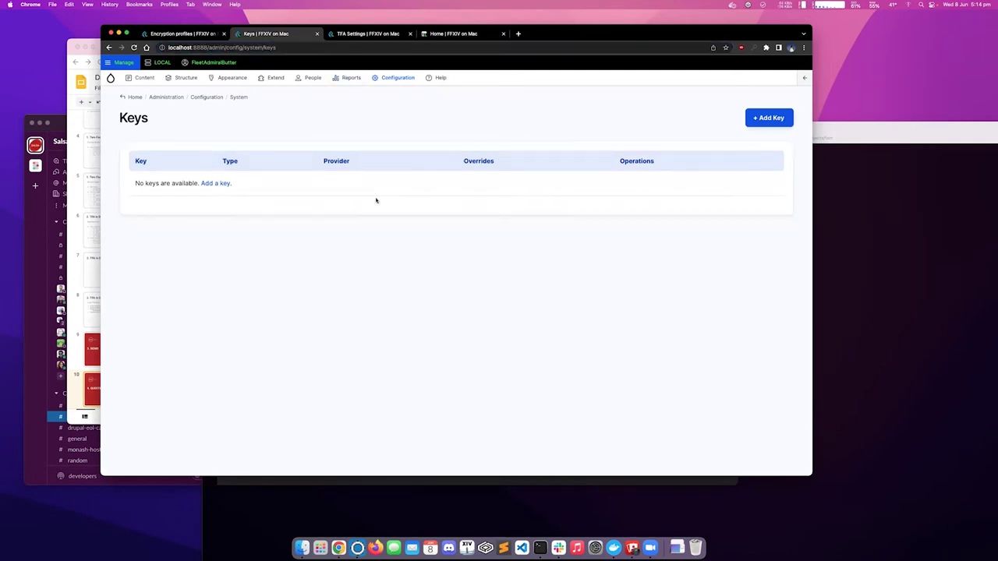
click(764, 119)
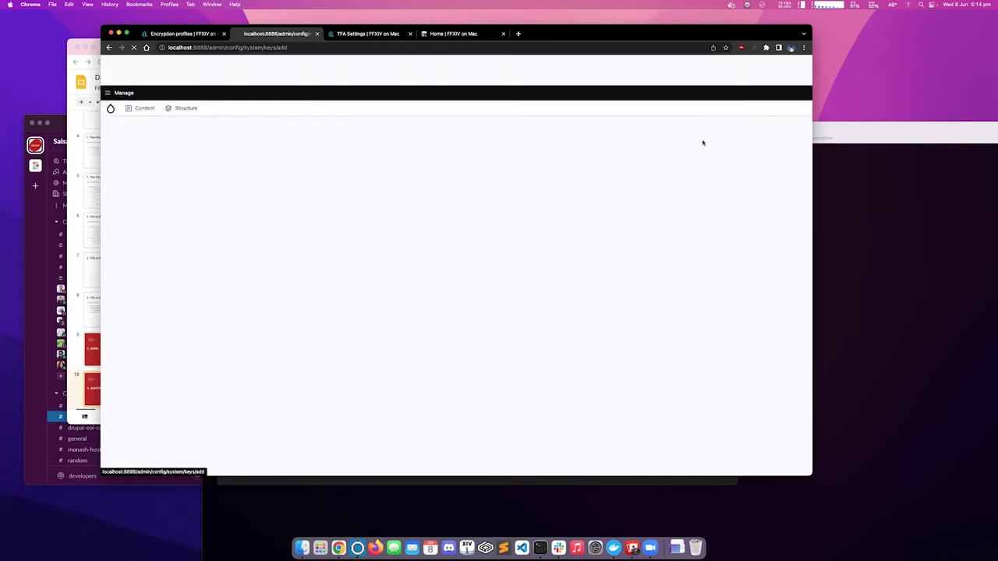
click(338, 170)
text(TFA)
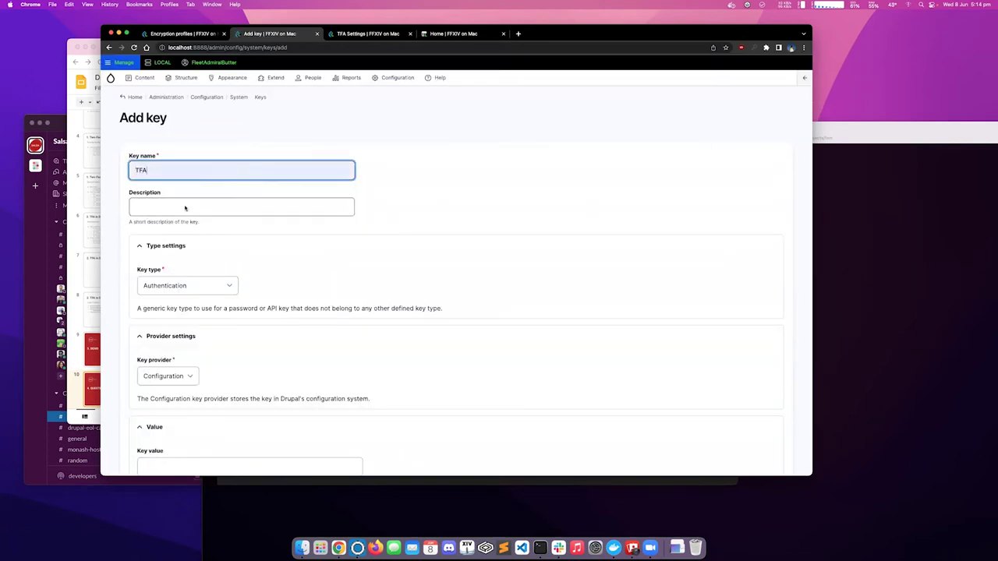
- Set the key type to Encryption, key size 256 and key provider File
scroll(494, 231, down, 2)
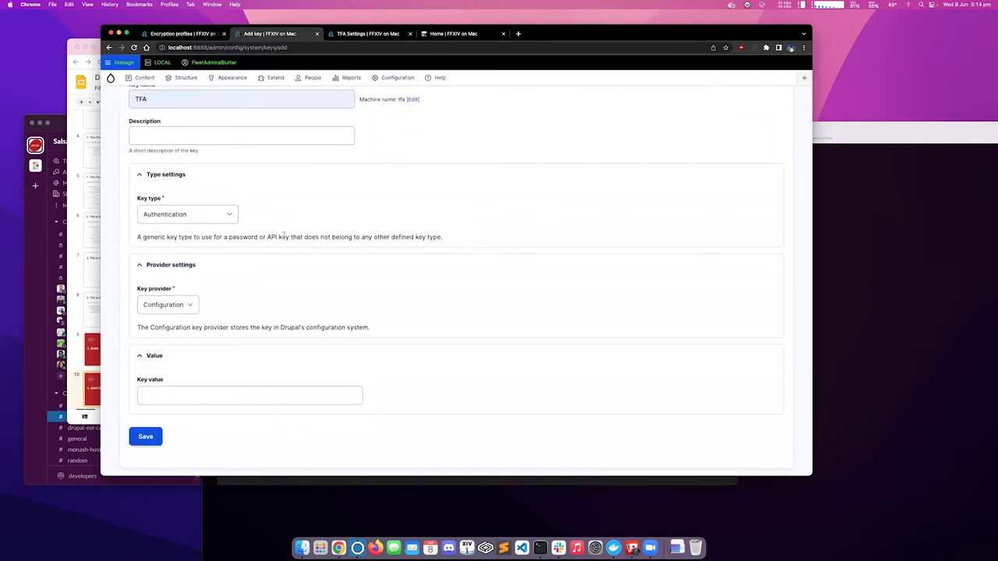
click(208, 215)
click(179, 225)
scroll(323, 218, down, 2)
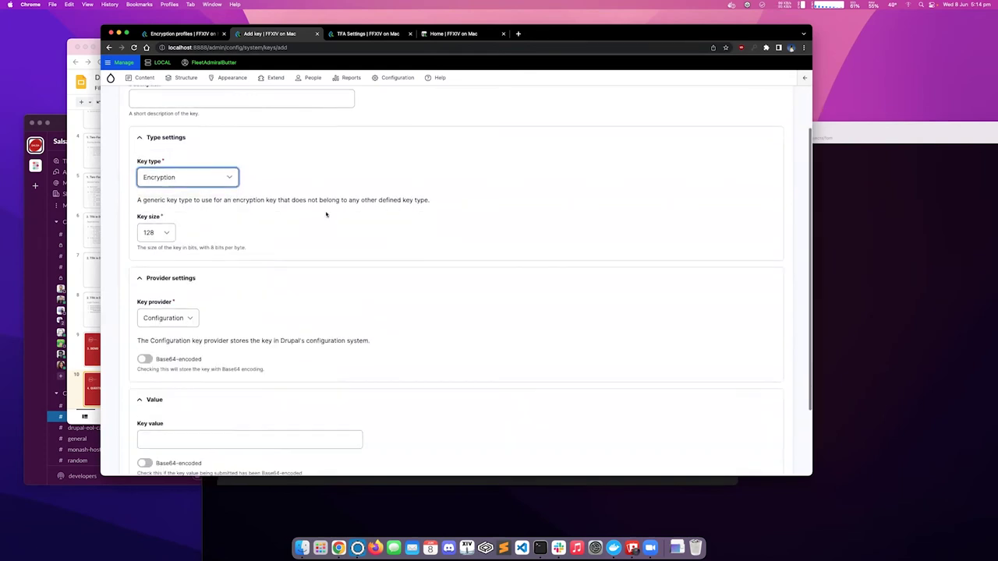
click(148, 201)
click(148, 211)
scroll(234, 234, down, 2)
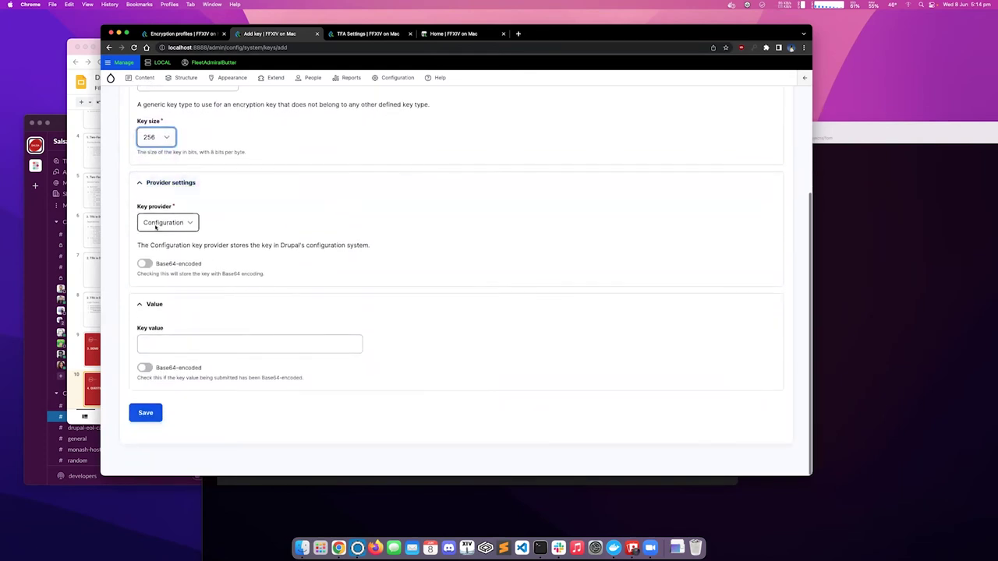
click(165, 223)
click(161, 217)
scroll(192, 187, down, 1)
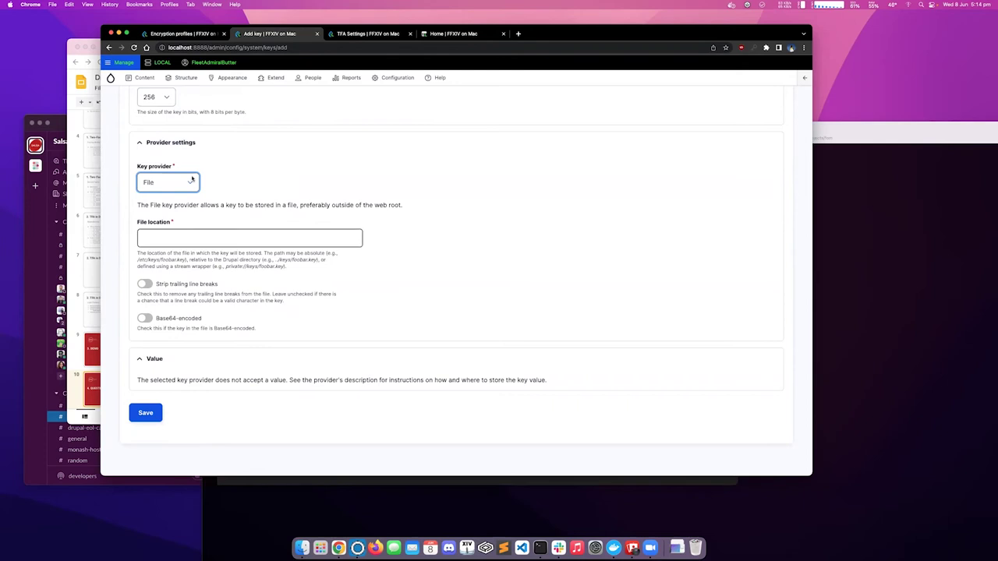
- Point the file location to the pwd path plus /tfa.key, tick Base64 and strip line breaks, then save
click(827, 261)
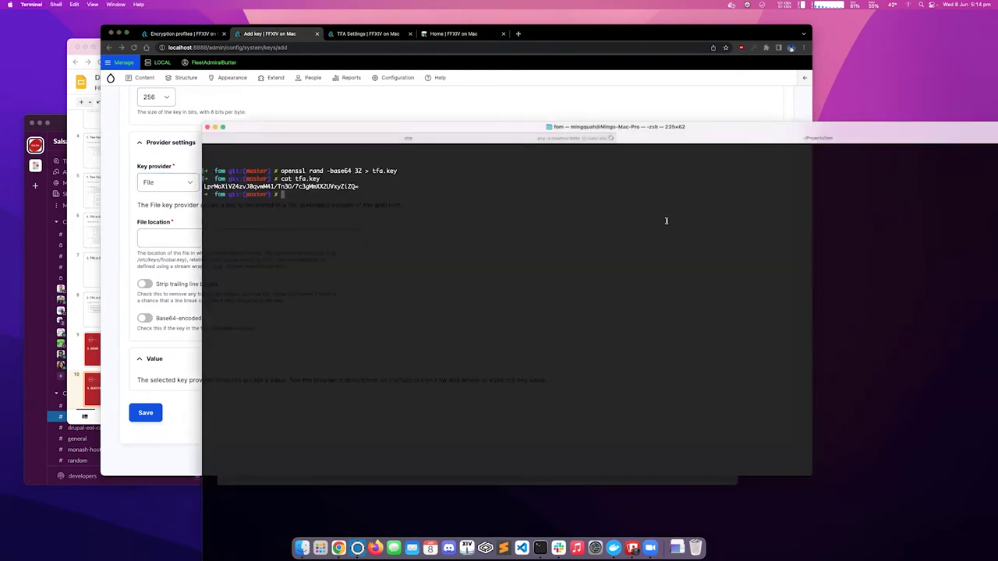
text(pwd)
key(Return)
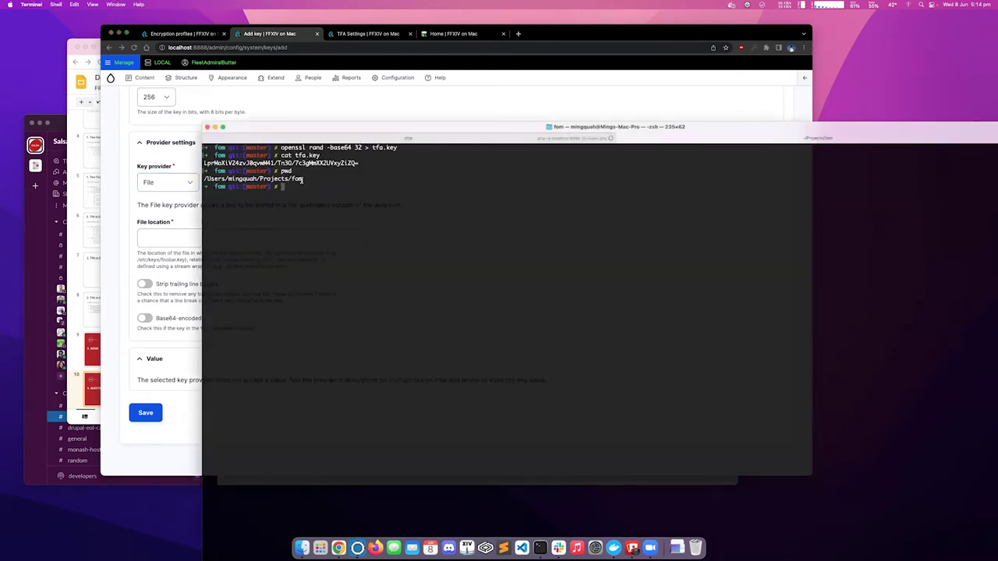
drag(301, 180, 192, 182)
key(super+c)
click(187, 238)
key(super+v)
text(/tfa.key)
click(416, 244)
click(145, 283)
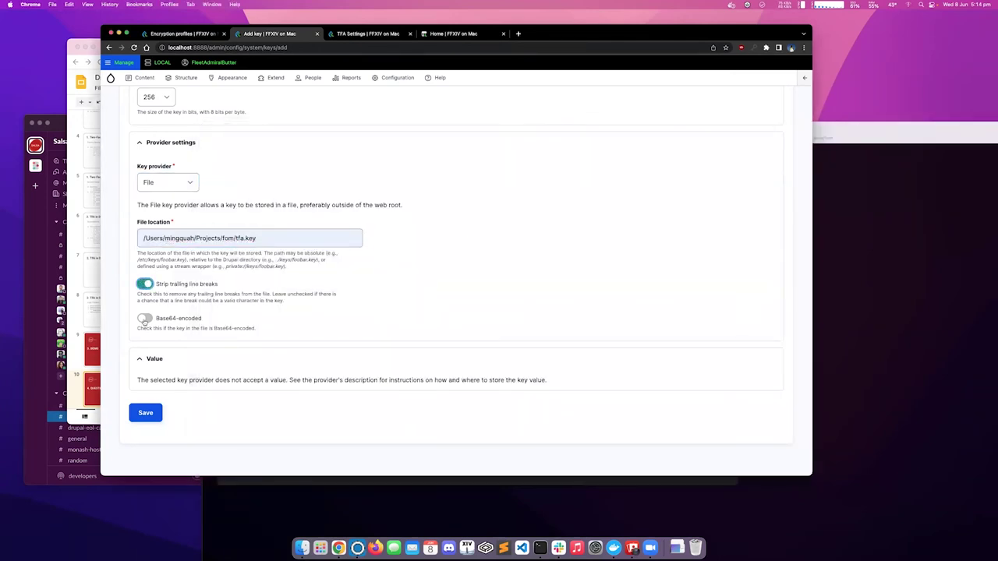
click(144, 319)
click(146, 408)
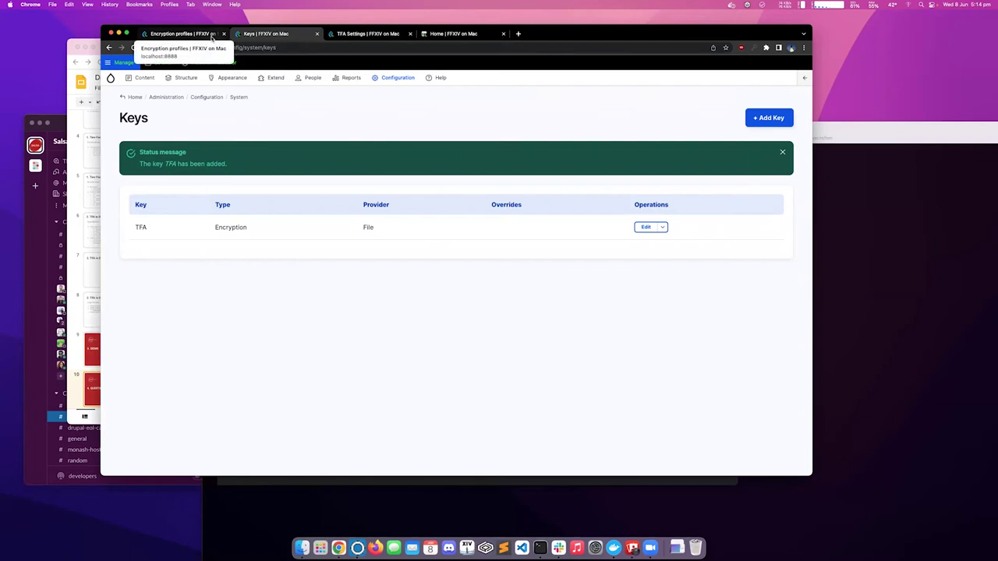
- Add an encryption profile labelled TFA using Authenticated AES (Real AES) with the TFA key, and save it
click(211, 37)
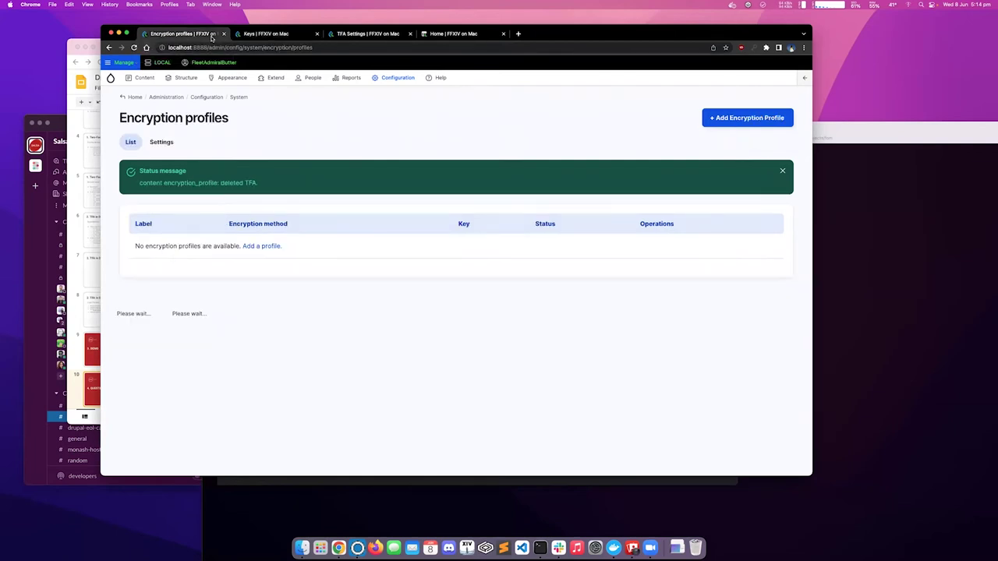
click(134, 48)
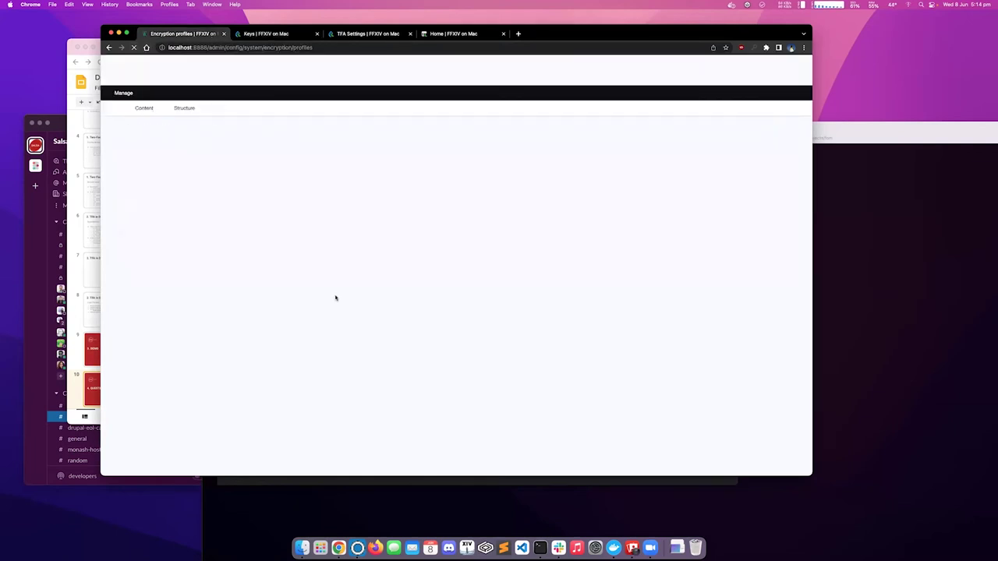
click(272, 200)
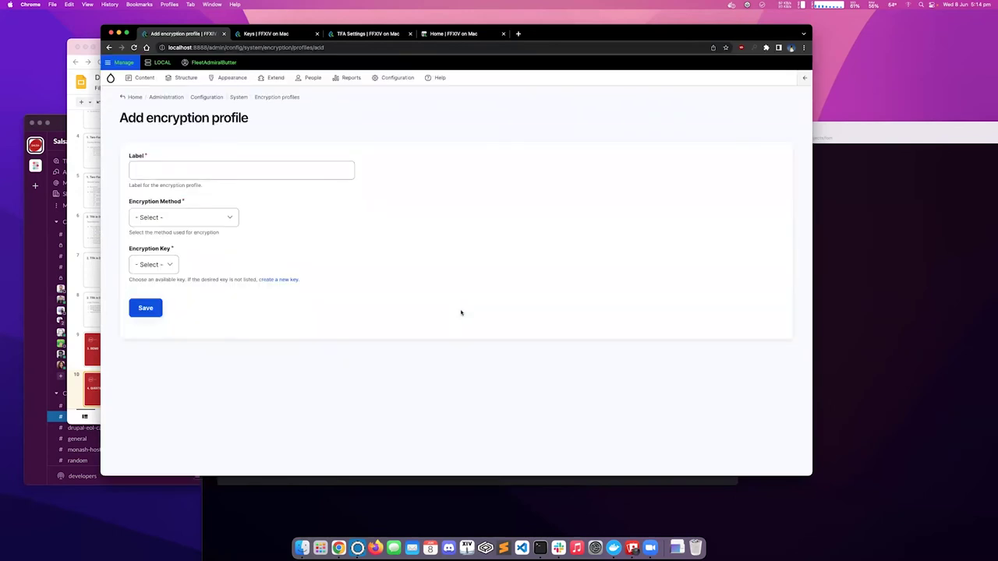
click(219, 171)
text(TFA)
click(224, 219)
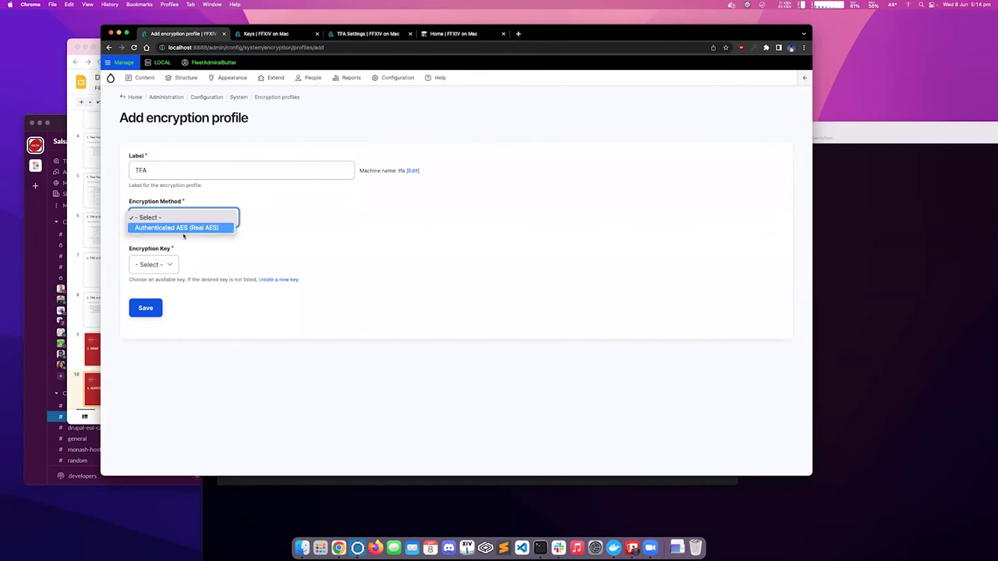
click(204, 228)
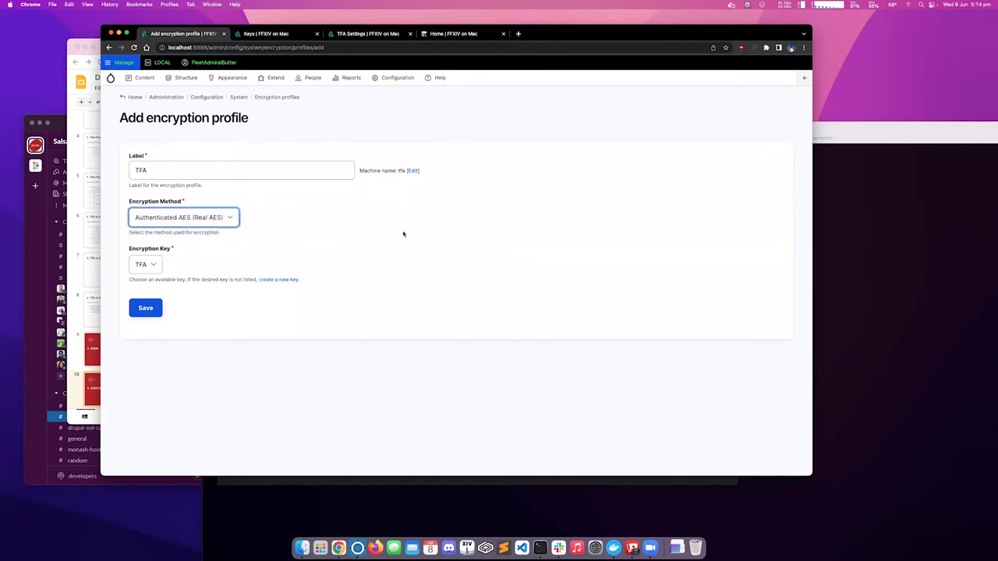
click(148, 308)
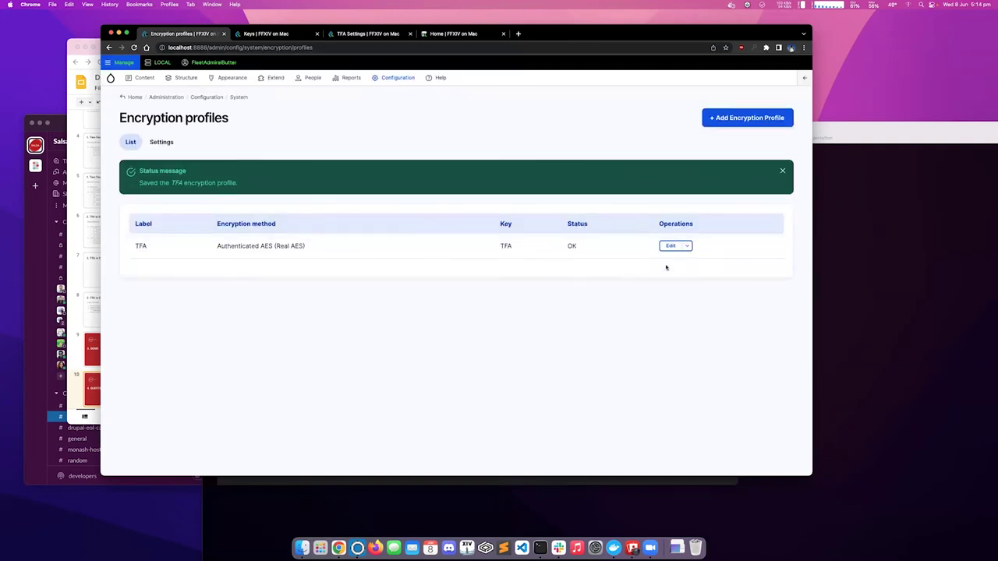
- On the TFA profile's test page, encrypt the text 'Drupal'
click(686, 245)
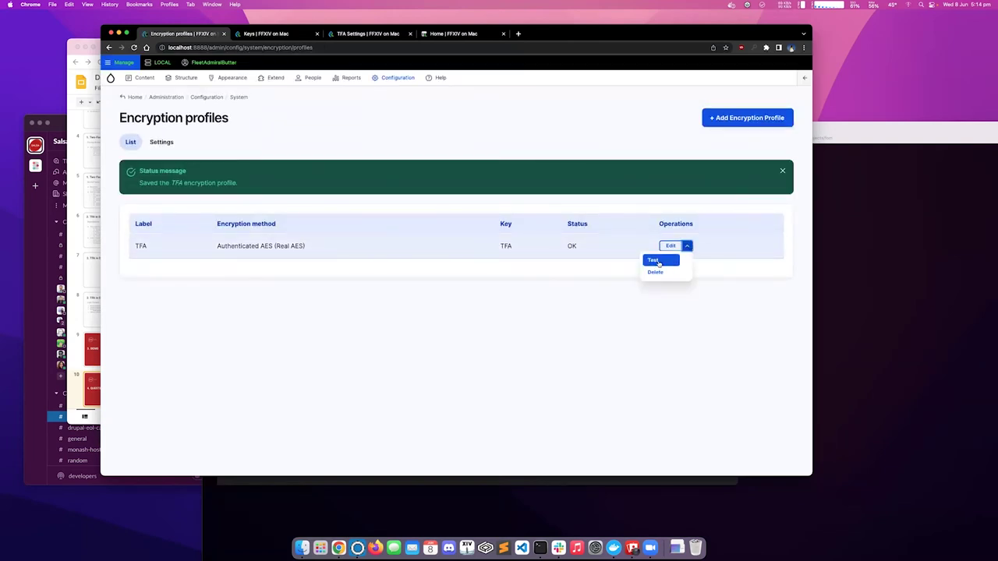
click(659, 263)
click(253, 228)
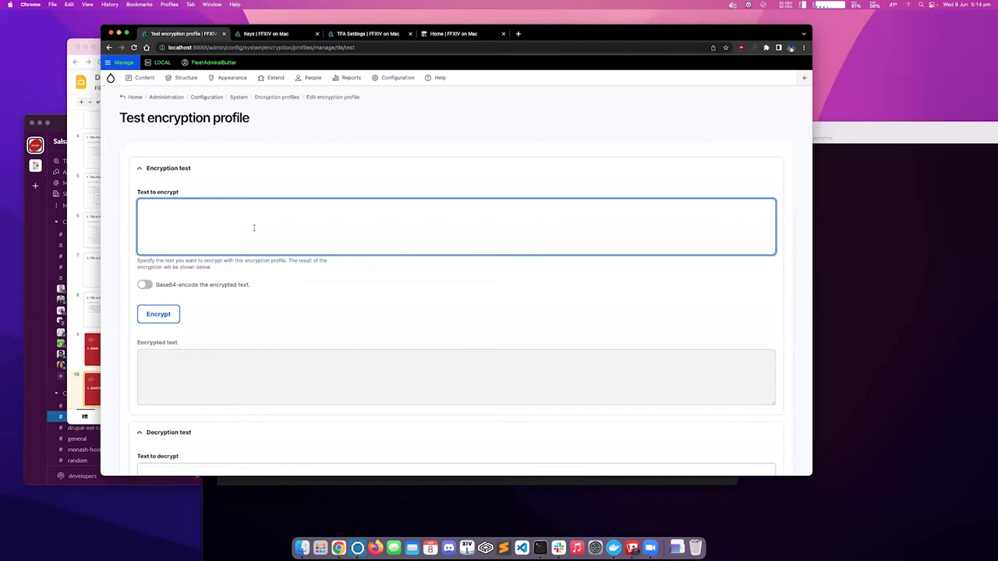
text(Drupal)
click(159, 315)
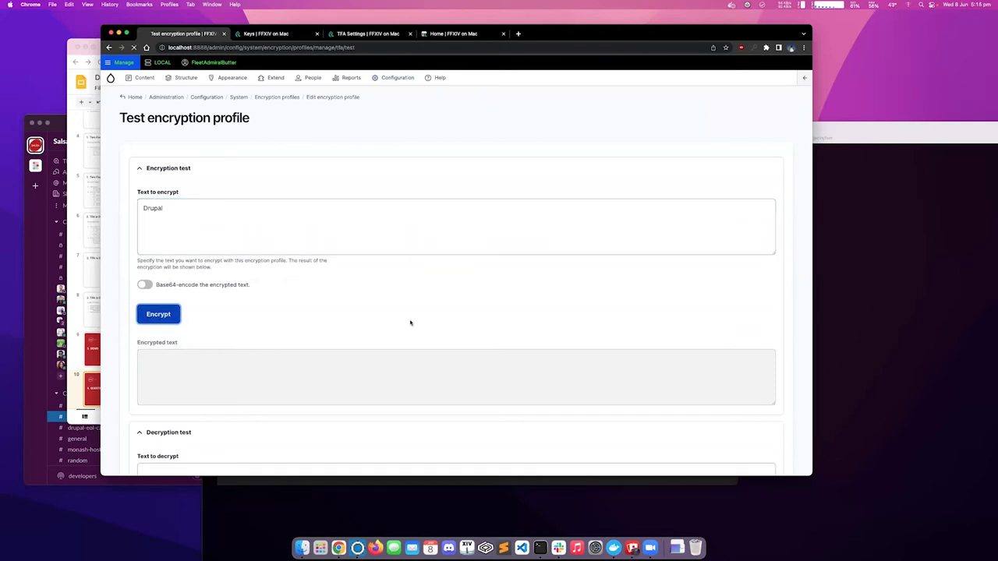
- Decrypt the pasted encrypted hex and confirm it returns 'Drupal'
scroll(260, 291, down, 4)
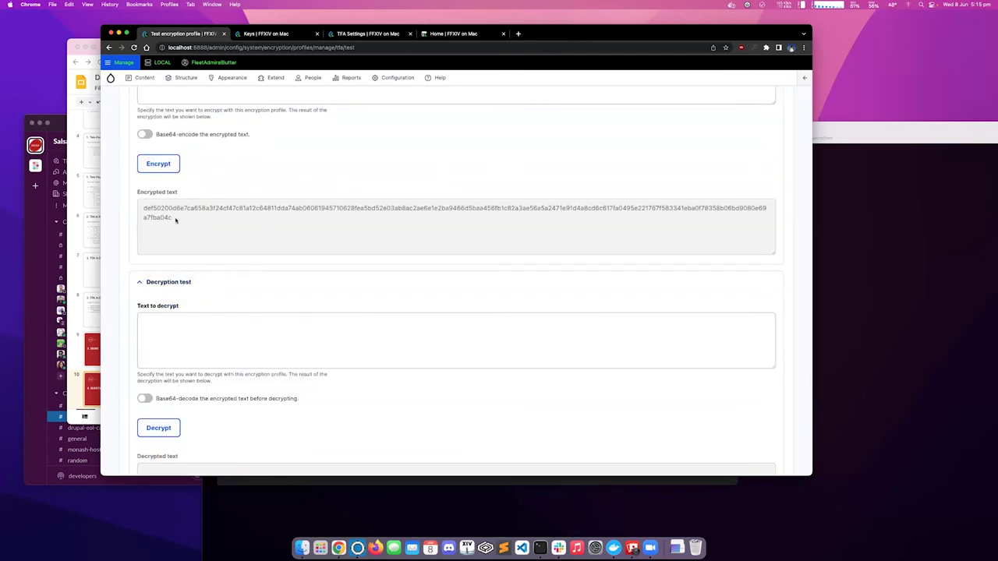
drag(183, 221, 136, 208)
scroll(258, 239, down, 3)
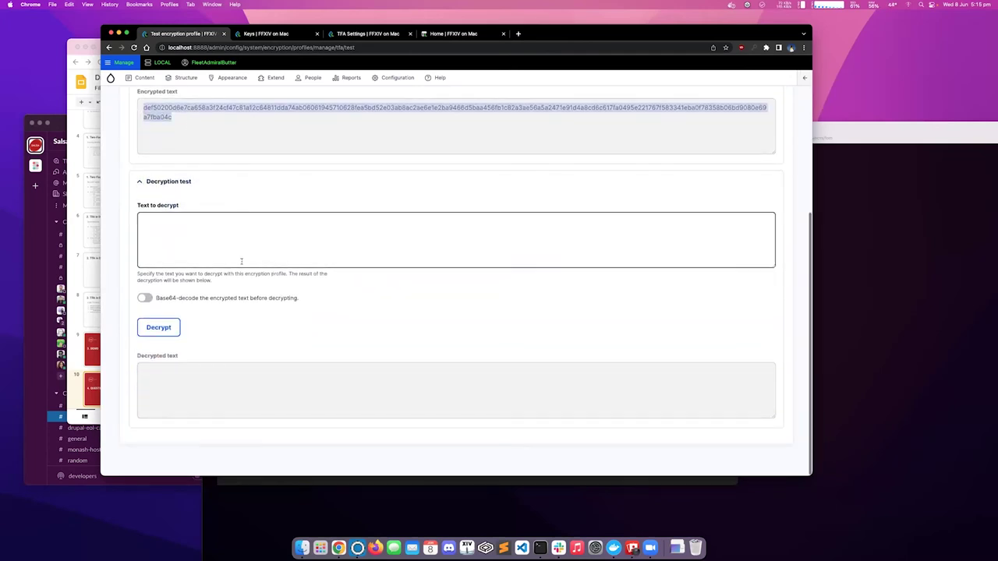
click(239, 255)
key(super+v)
click(158, 328)
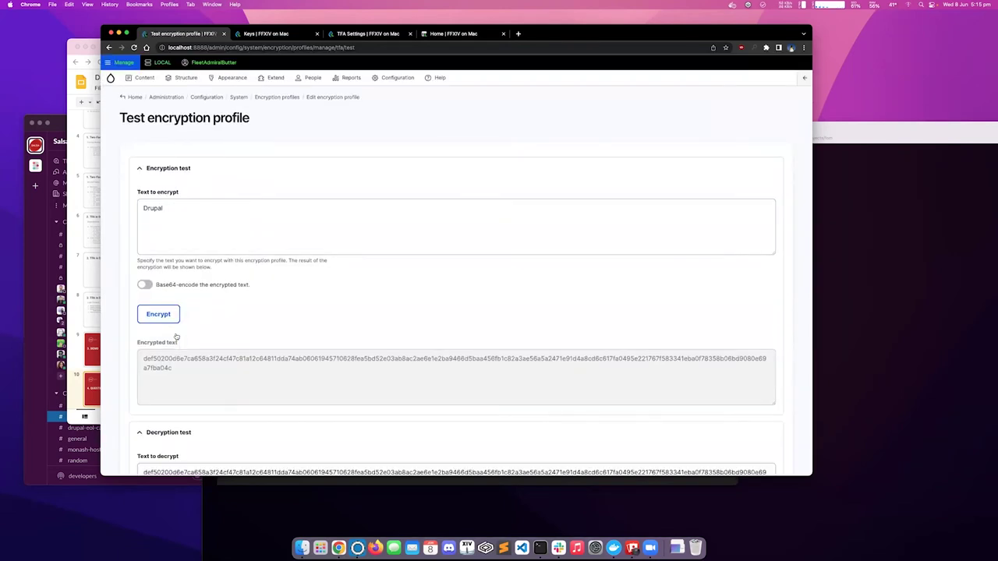
scroll(403, 239, down, 6)
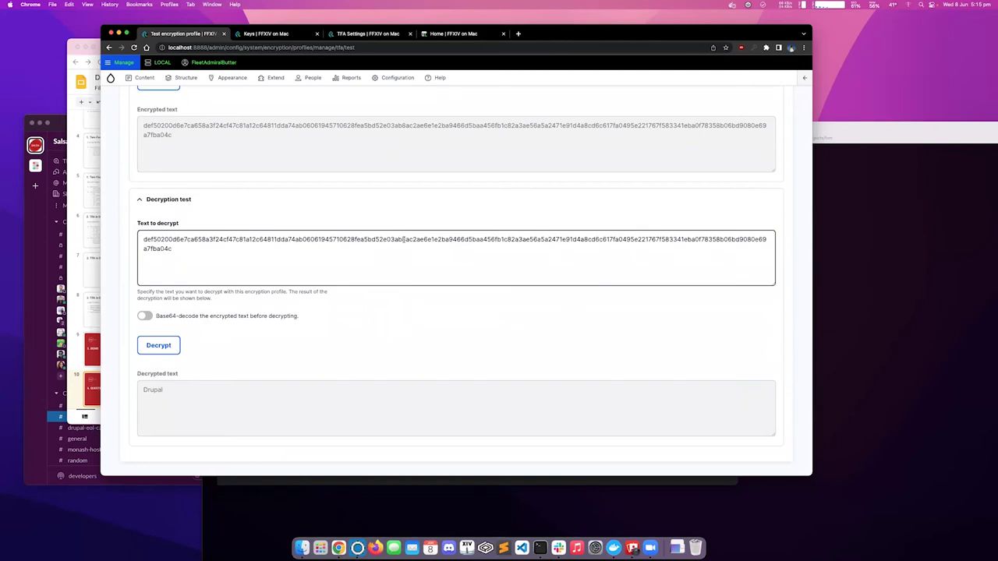
scroll(403, 239, up, 3)
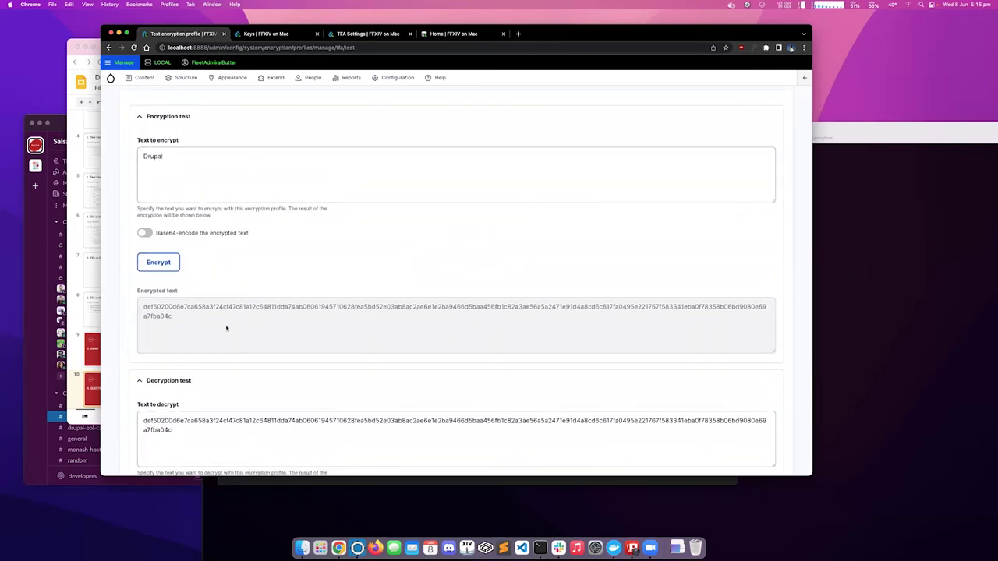
scroll(157, 221, down, 3)
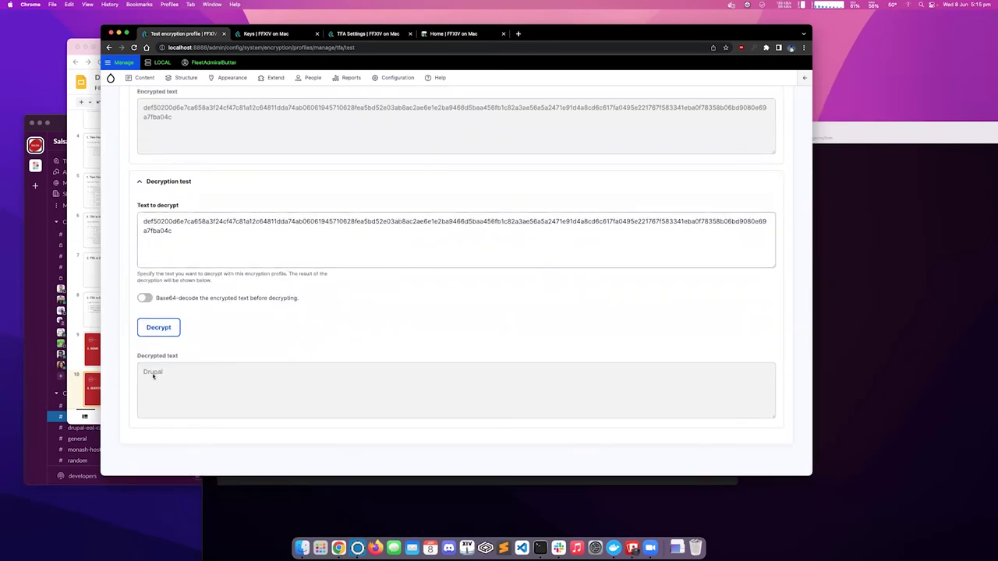
double_click(176, 386)
click(253, 396)
click(362, 34)
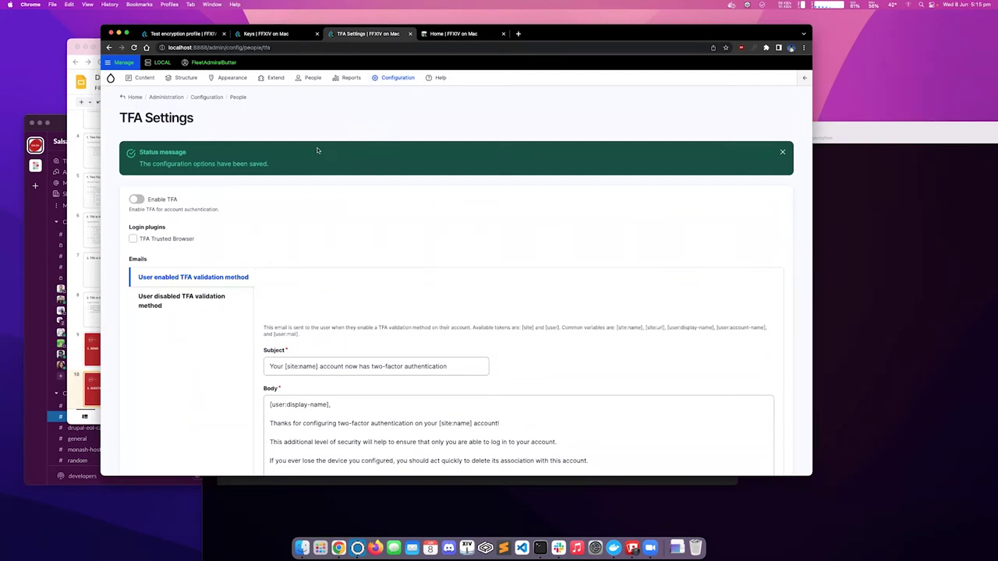
- Turn on Enable TFA and try saving the configuration
click(141, 202)
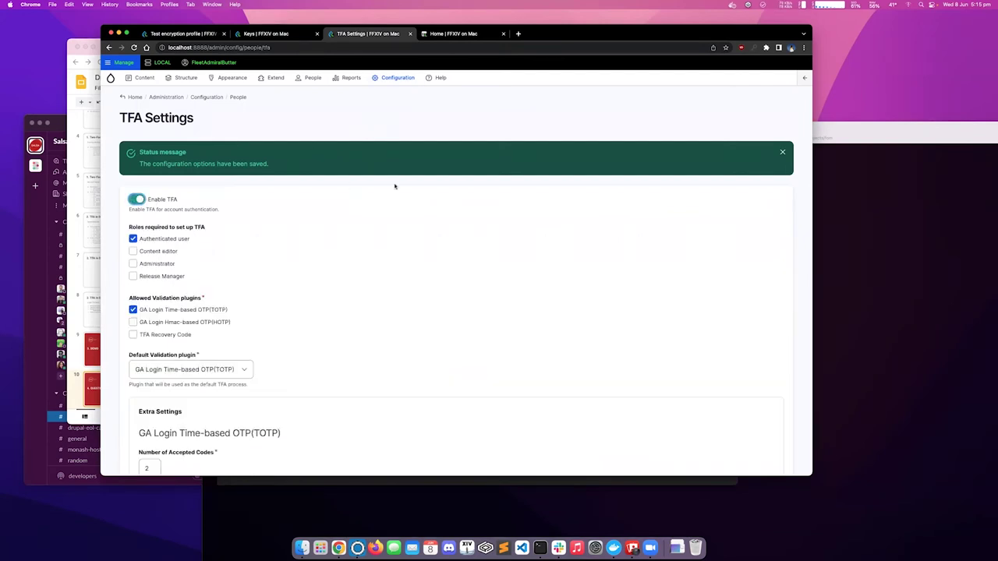
scroll(394, 187, down, 2)
scroll(293, 201, down, 1)
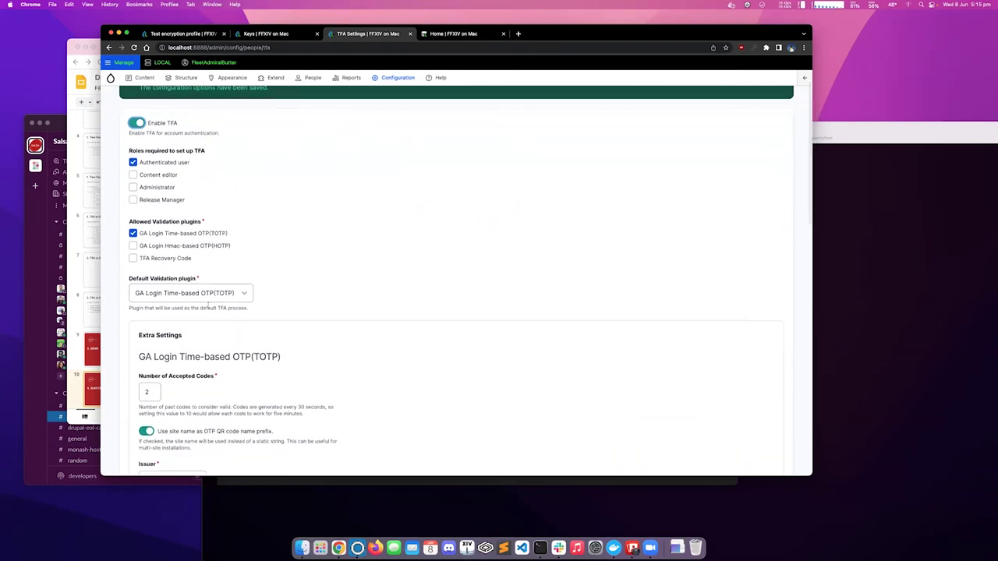
scroll(367, 297, down, 10)
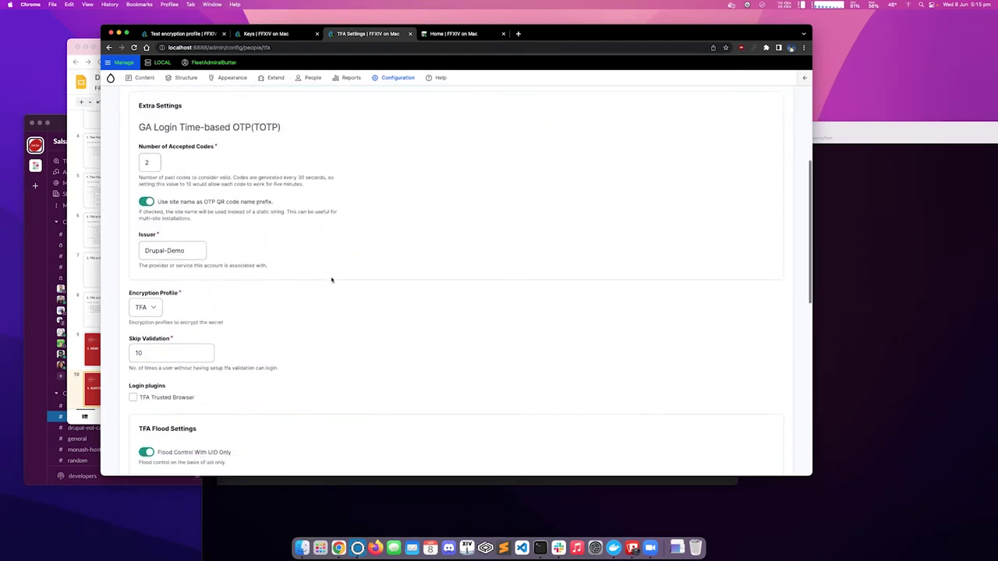
scroll(468, 254, down, 10)
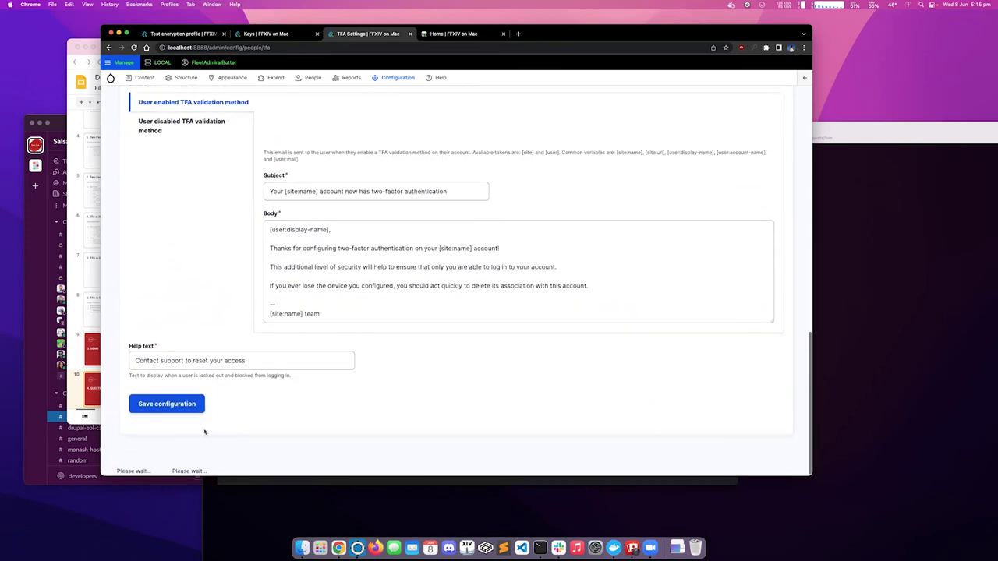
click(192, 404)
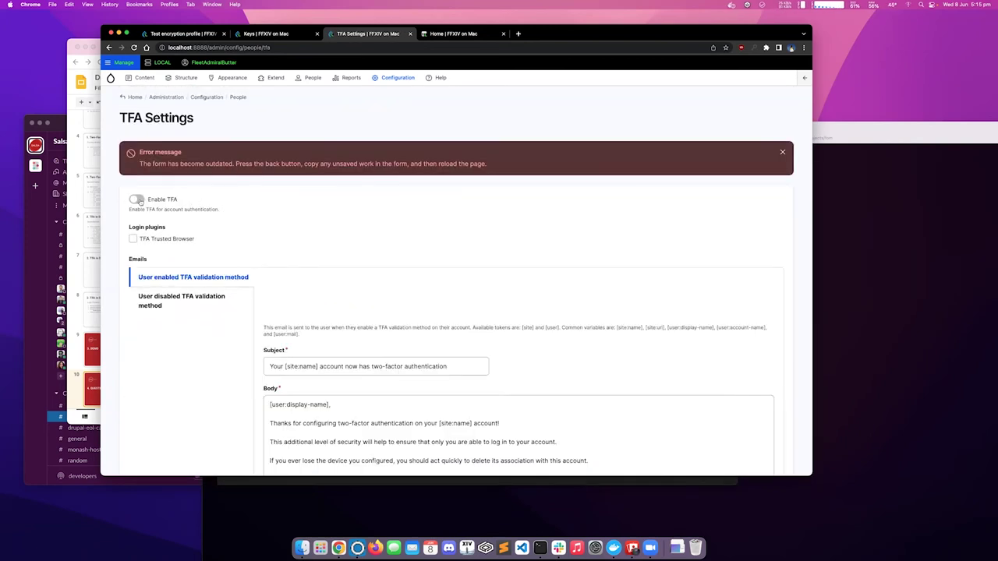
- Re-enable TFA, require it for Authenticated user with GA Login Time-based OTP(TOTP), and save
click(138, 199)
scroll(149, 219, down, 1)
click(153, 227)
scroll(361, 238, down, 2)
click(224, 233)
scroll(396, 241, down, 5)
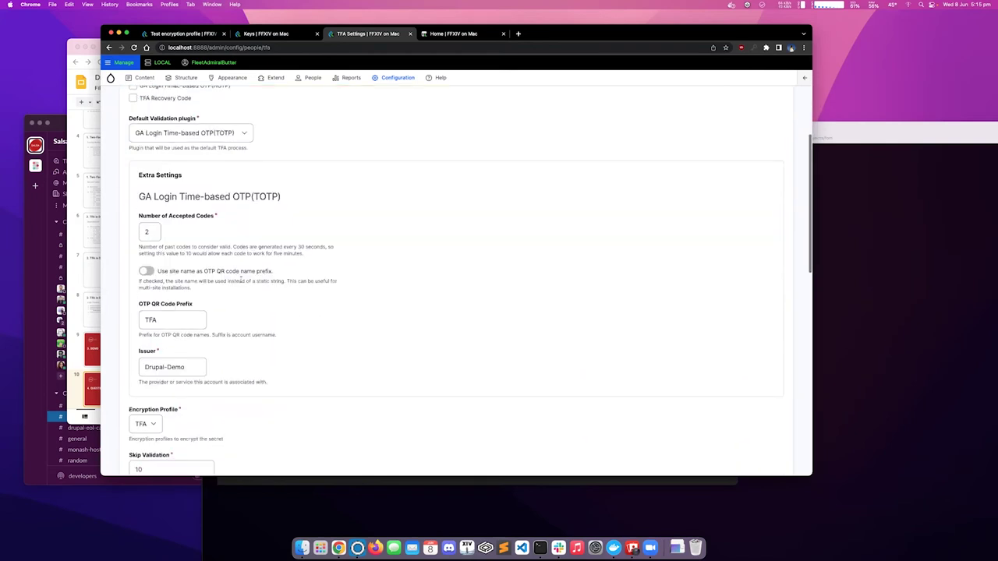
scroll(220, 312, down, 10)
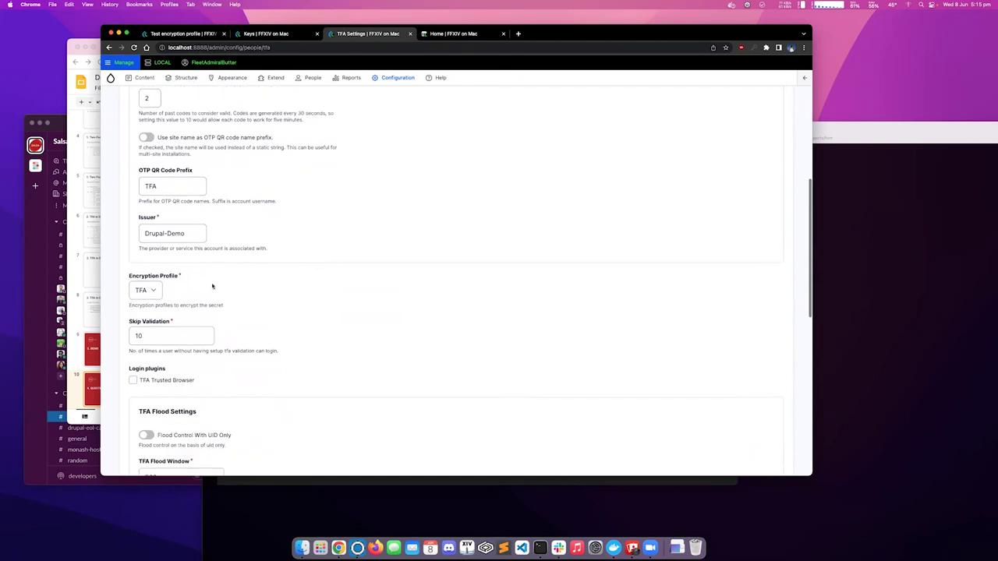
click(179, 414)
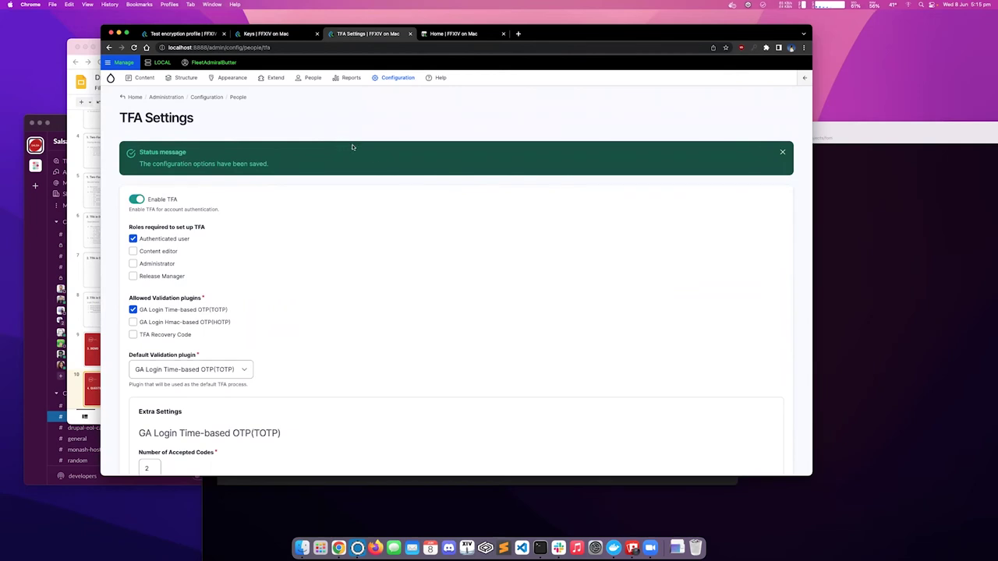
- Open the admin user's Security tab from People and start authenticator application setup
click(311, 84)
key(ctrl+alt+Return)
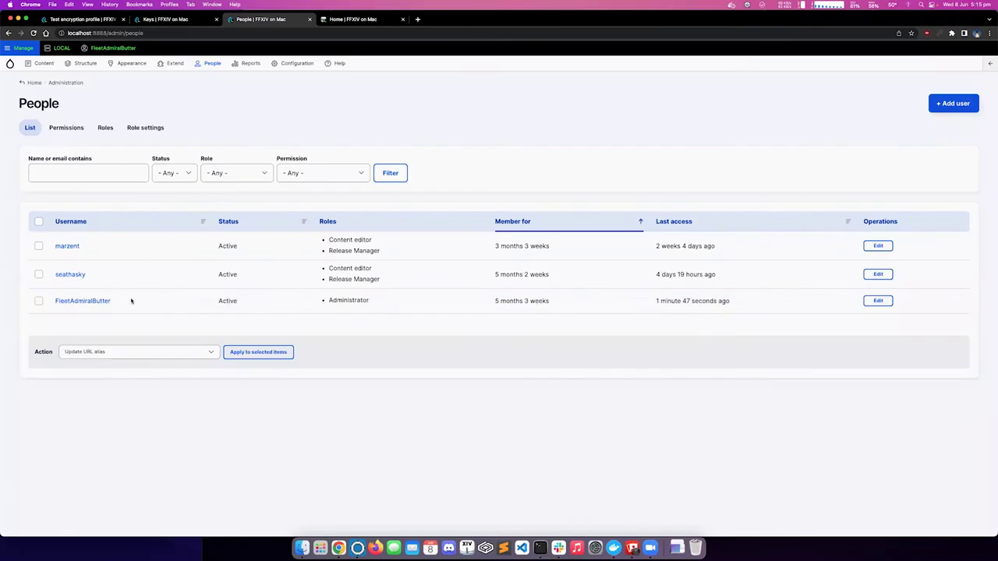
click(100, 301)
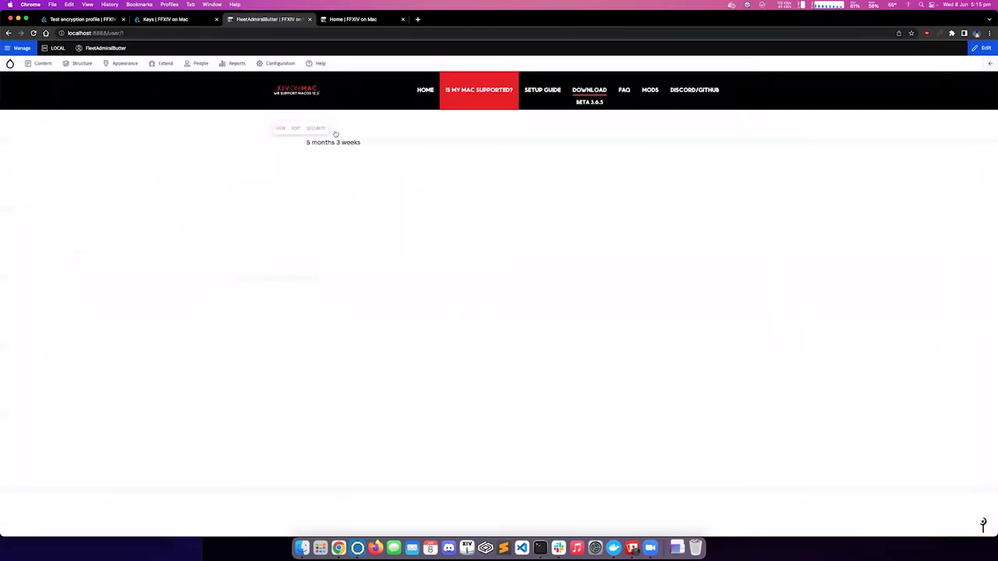
click(321, 130)
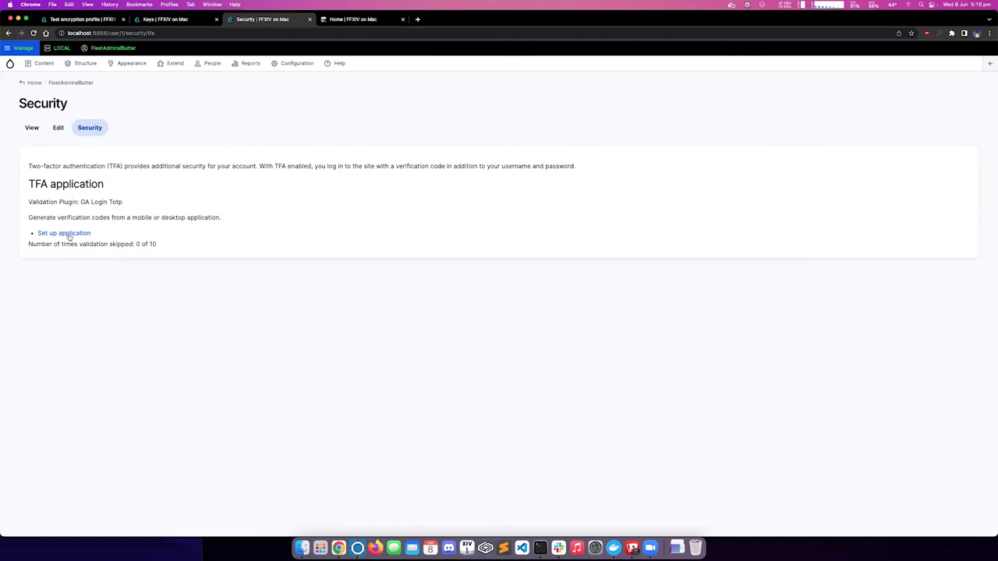
click(69, 237)
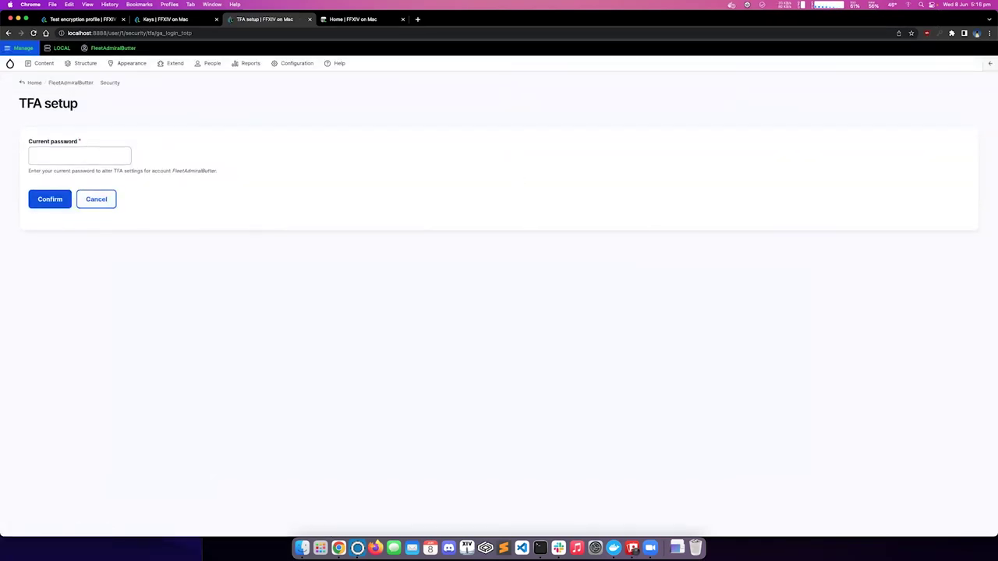
- Confirm with the account's current password pasted from the password manager
click(939, 32)
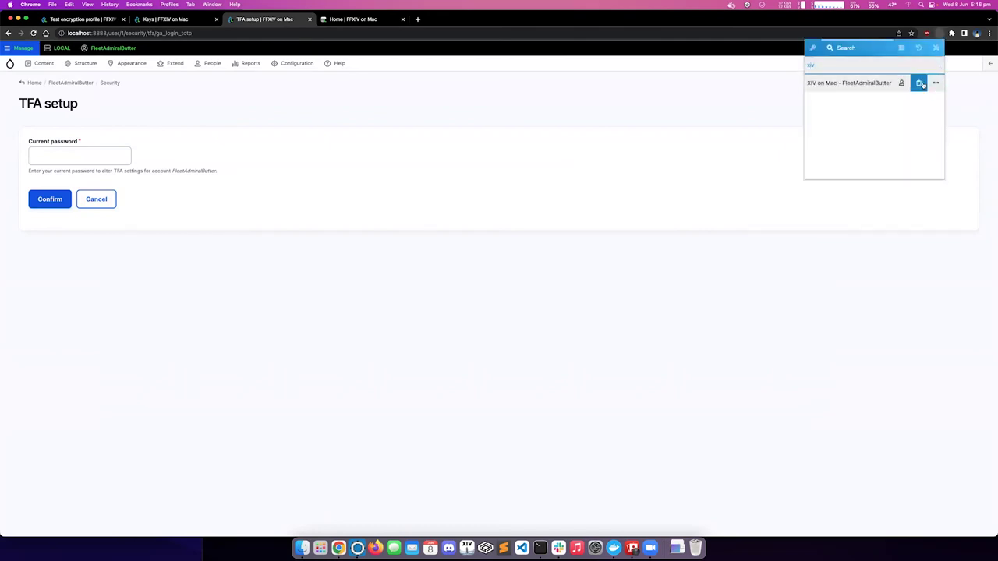
click(920, 84)
click(110, 159)
key(super+v)
key(Return)
- Enter the authenticator app's six-digit code, verify and save the TFA setup, then log out
click(268, 300)
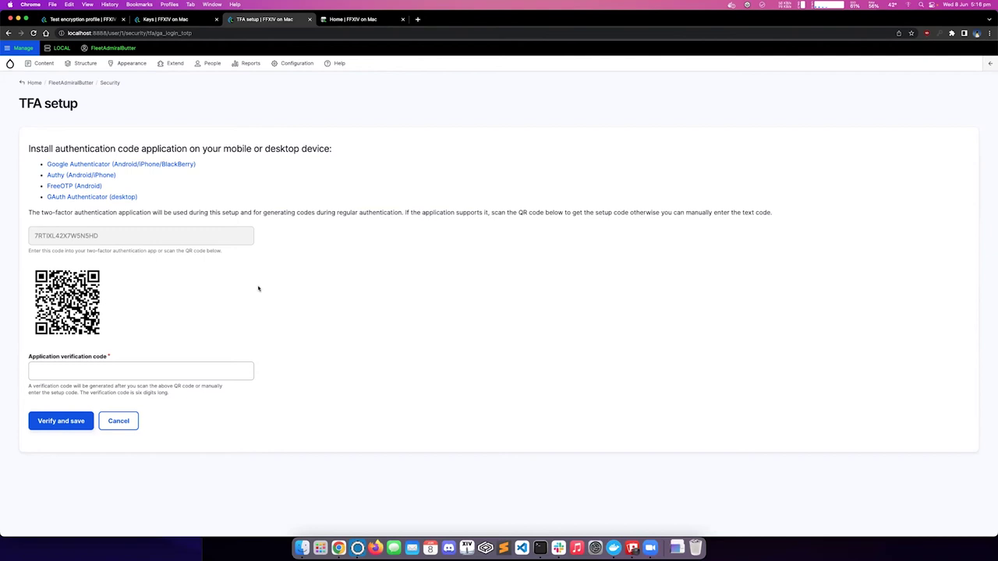
click(200, 367)
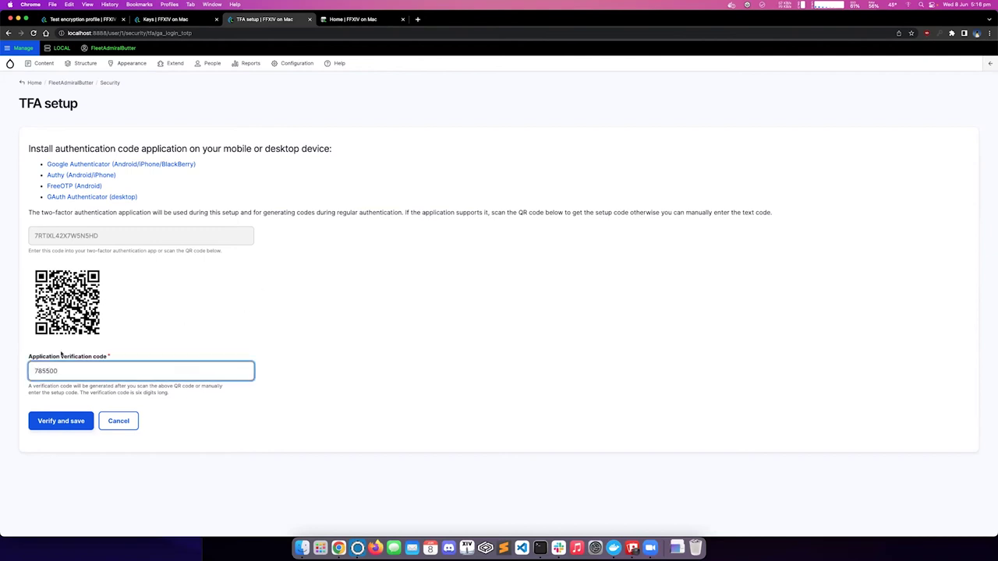
click(60, 427)
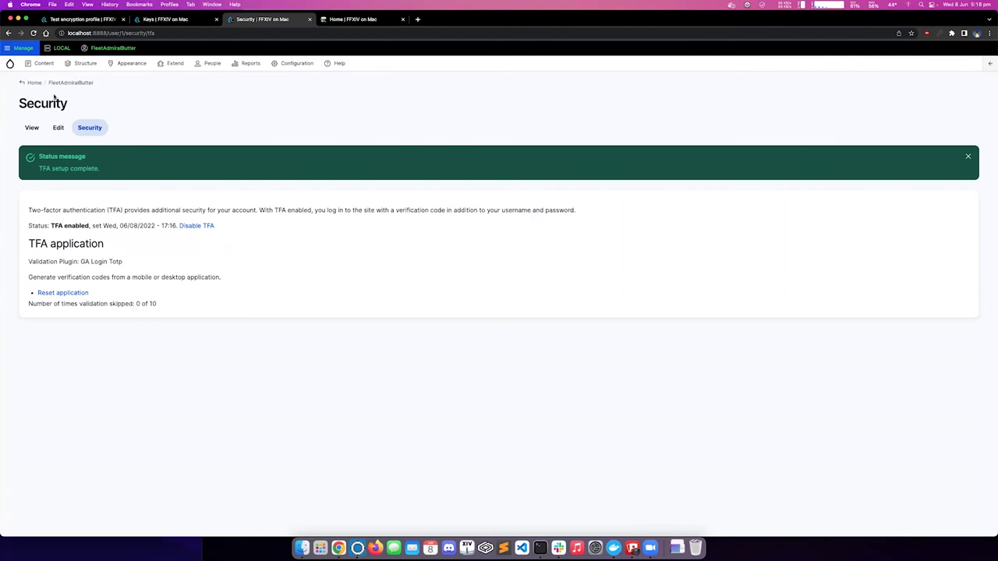
click(23, 141)
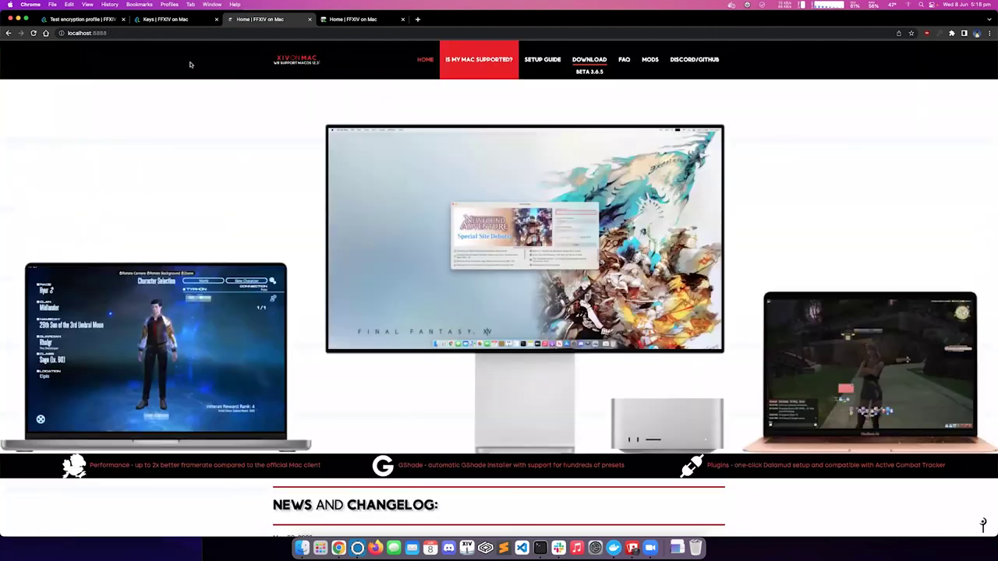
- Go to /user and log in with the saved credentials from the password manager
click(168, 38)
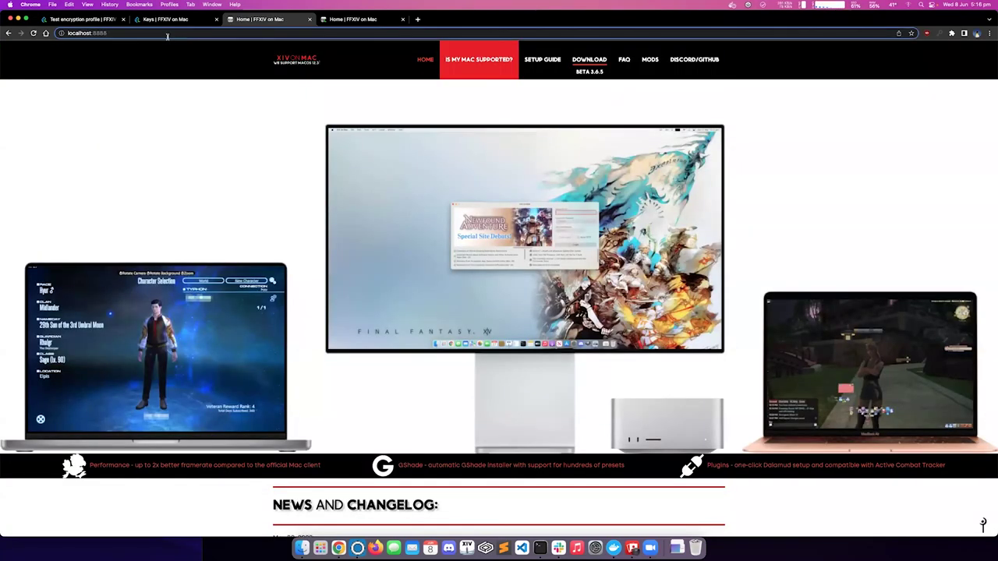
text(/user)
key(Return)
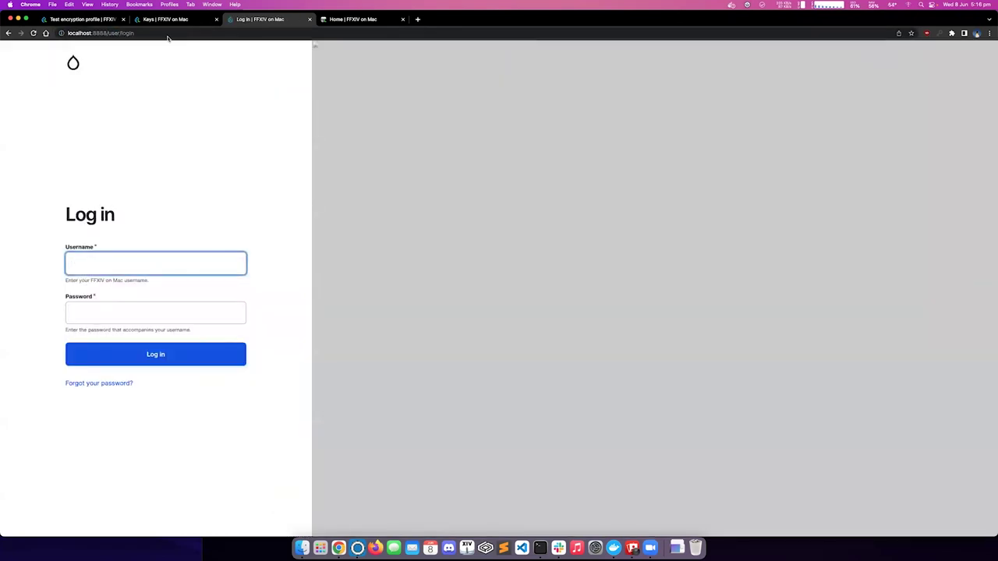
click(938, 33)
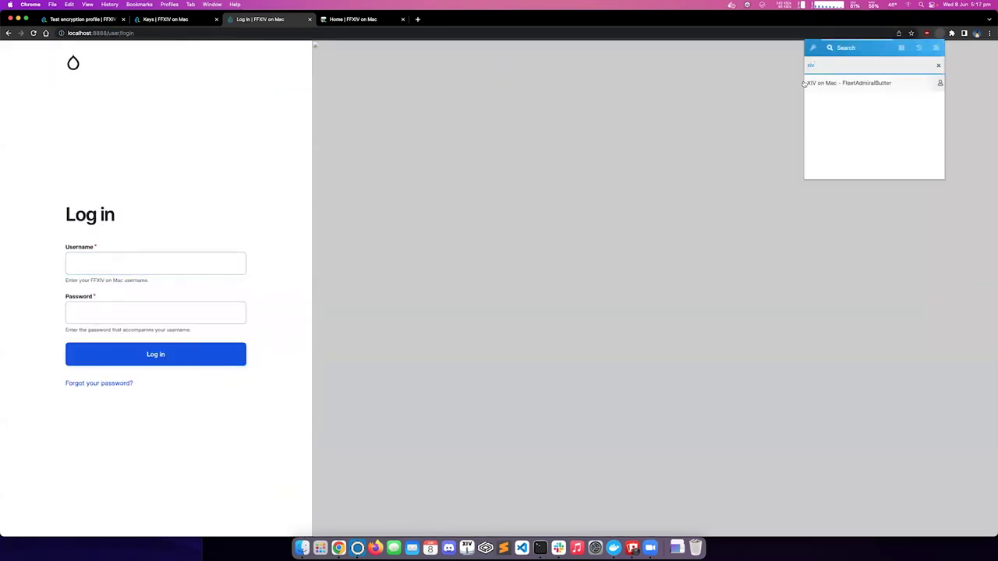
click(850, 83)
click(232, 361)
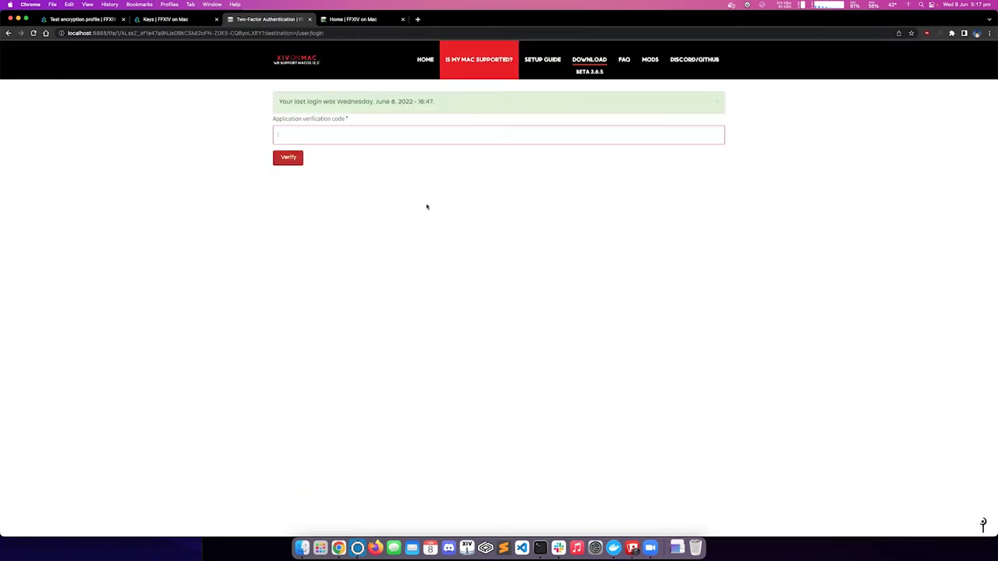
- Pass the TFA step, replacing a rejected verification code with the current authenticator code
text(000000)
click(290, 158)
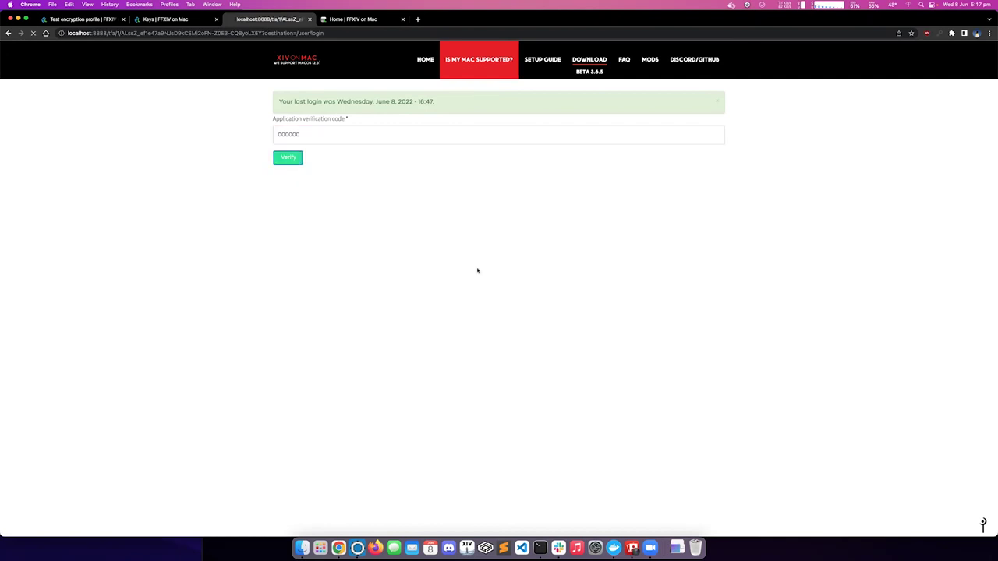
drag(333, 141, 198, 133)
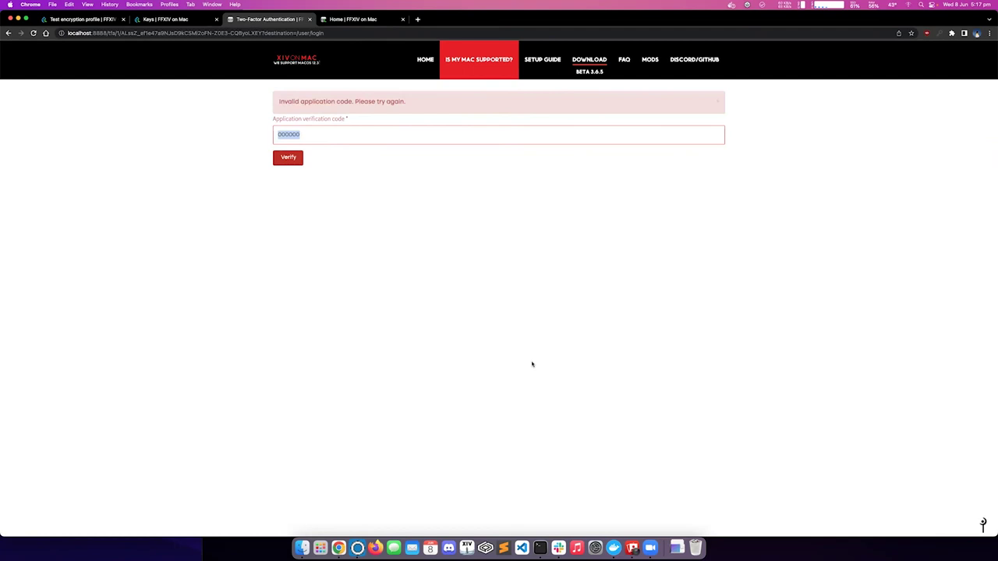
click(287, 159)
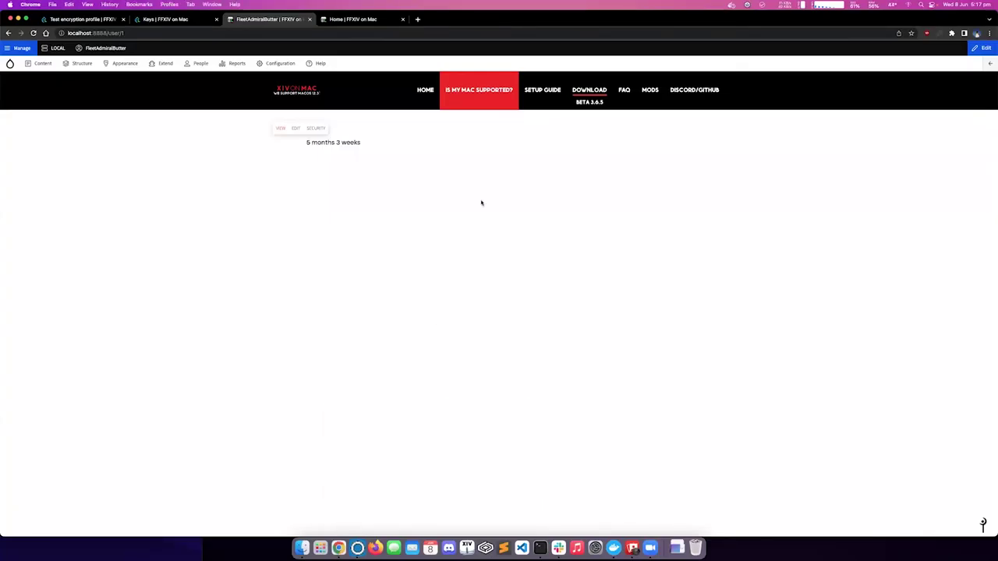
- Present the 'TFA in Drupal 9' deck full screen from the '4. QUESTIONS' slide
click(677, 87)
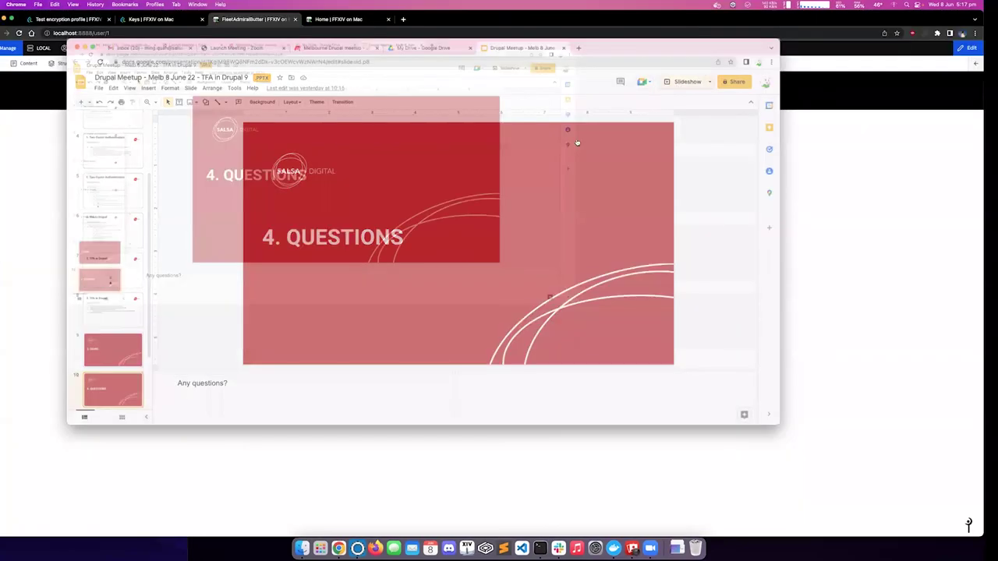